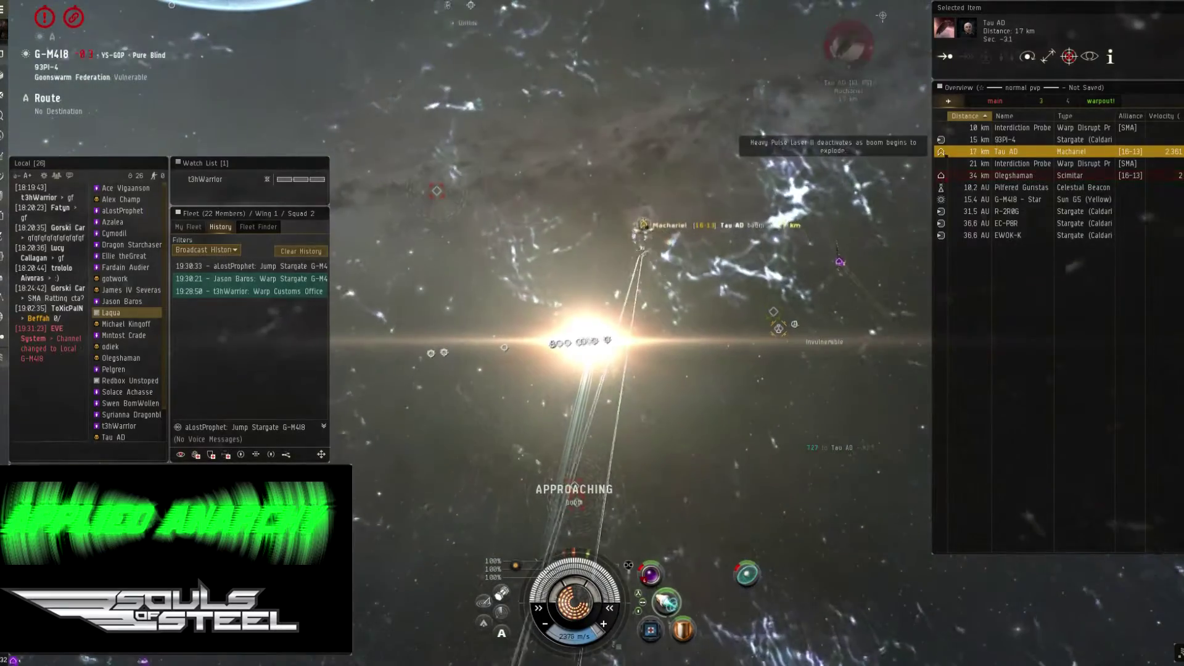
Step: Select the enemy Machariel, then the hostile Vigilant in the overview
{"action": "left_click", "coordinate": [643, 228]}
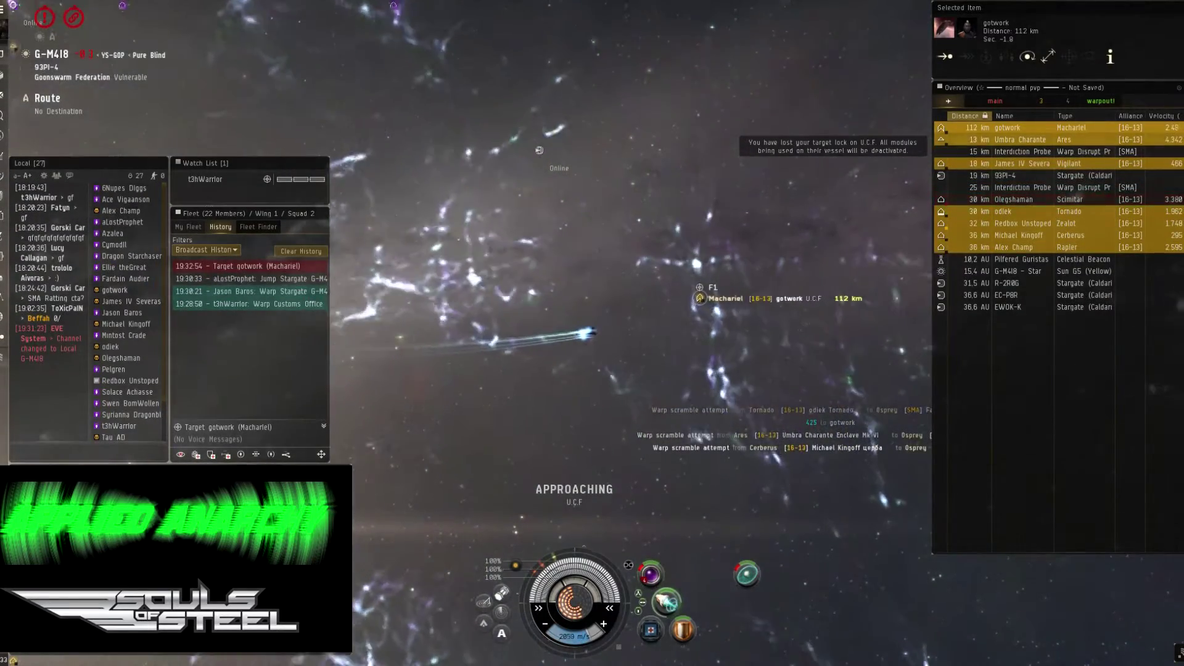
{"action": "left_click", "coordinate": [1022, 163]}
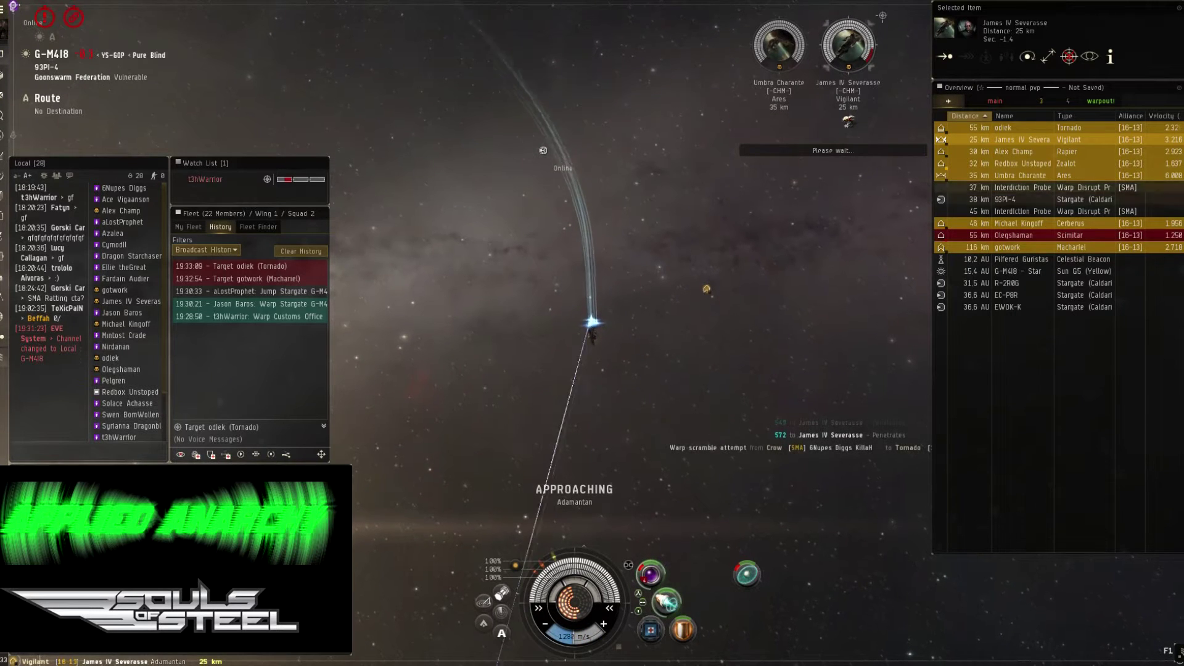
Step: Sort ships nearest-first, orbit a fleet mate at 500 m, and select the hostile Zealot
{"action": "left_click", "coordinate": [967, 116]}
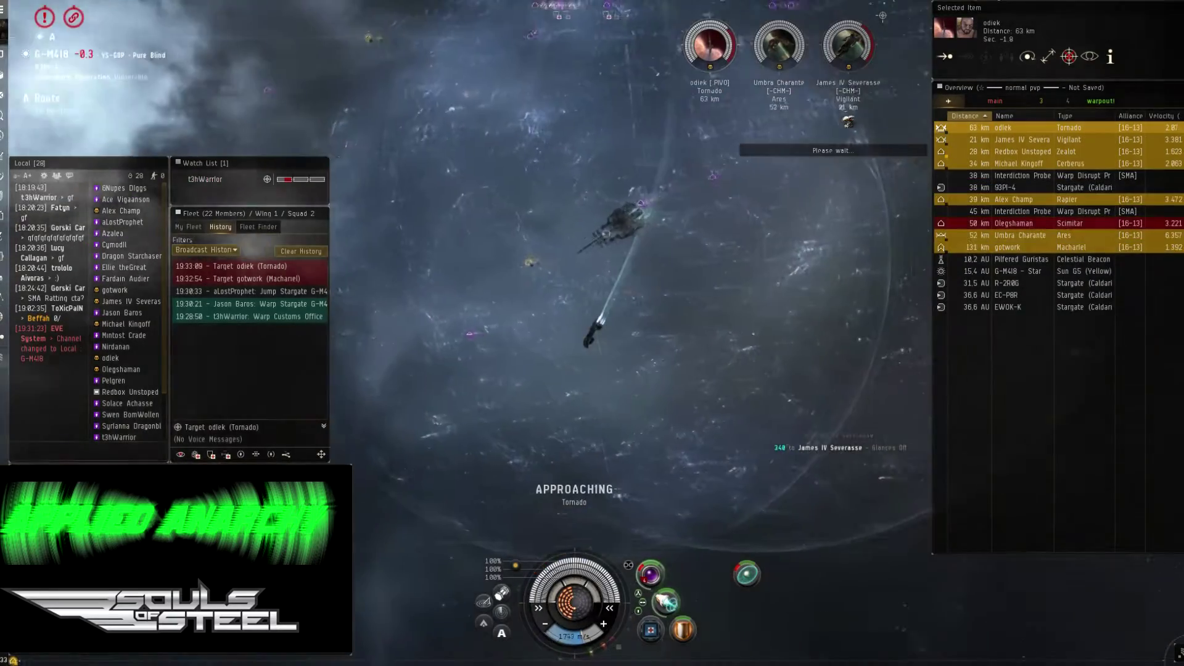
{"action": "right_click", "coordinate": [222, 180]}
{"action": "left_click", "coordinate": [345, 195]}
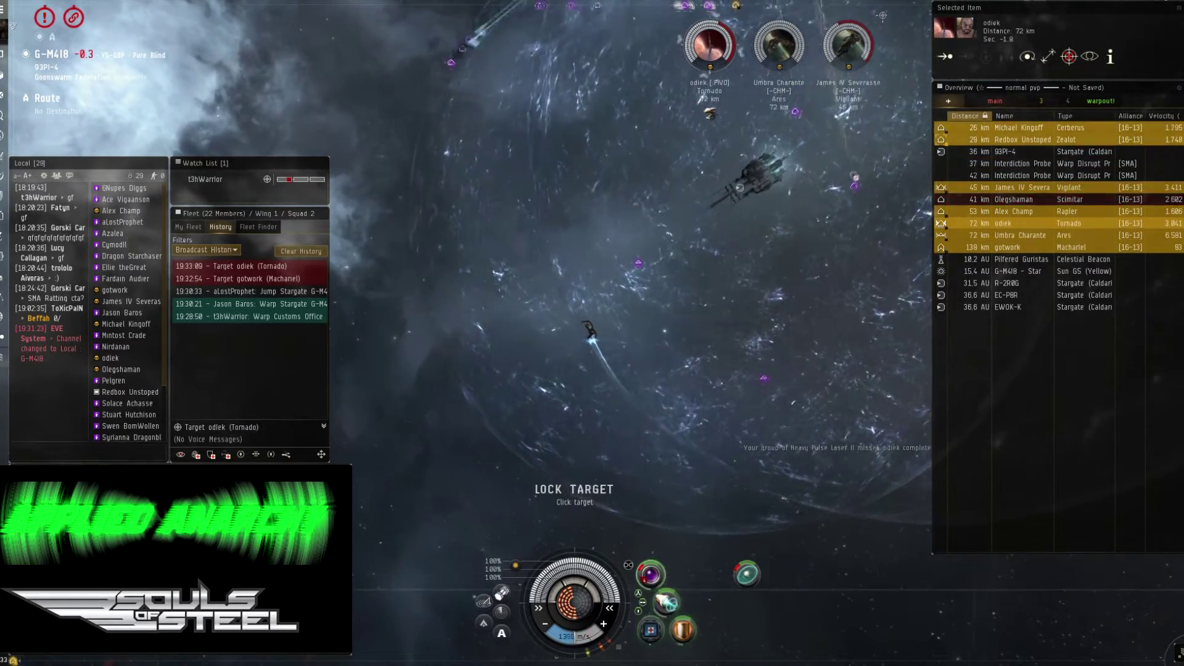
{"action": "left_click", "coordinate": [1018, 138]}
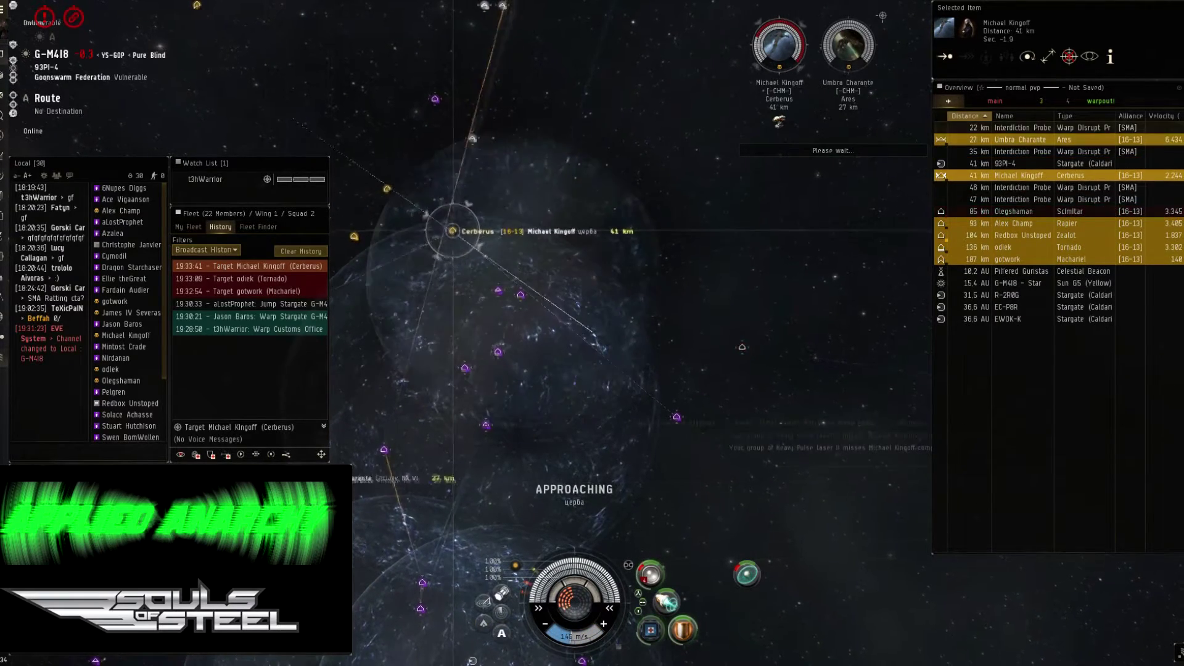
Step: Select the Ares, then the called Cerberus, and switch back to the Ares
{"action": "left_click", "coordinate": [1017, 138]}
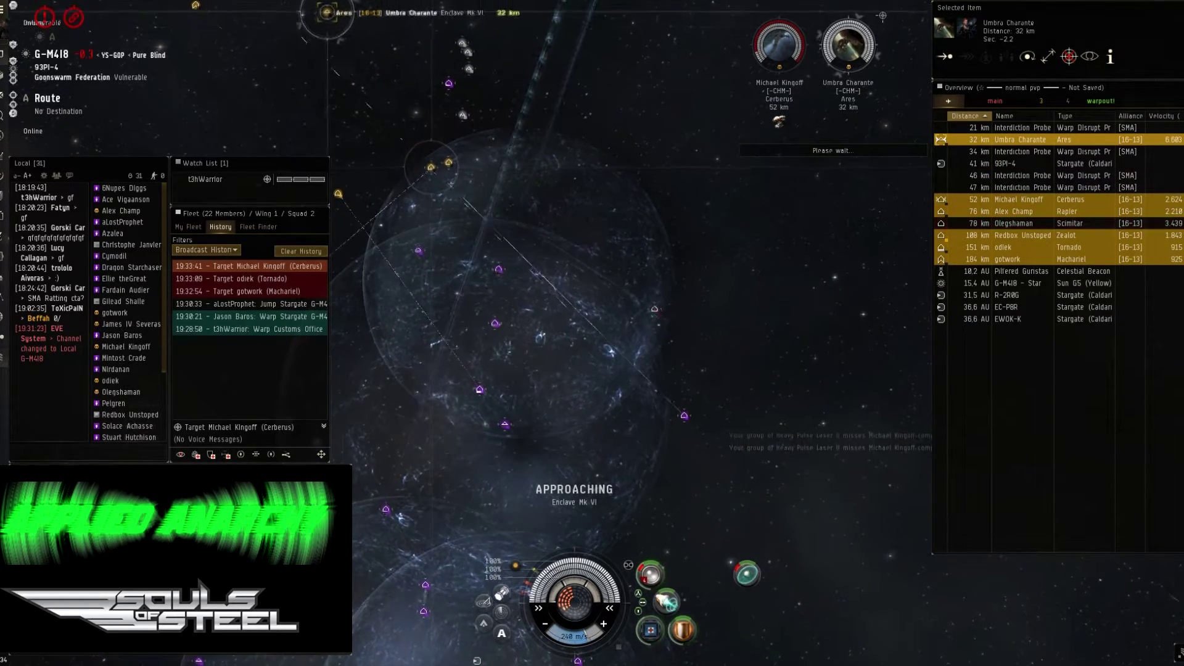
{"action": "left_click", "coordinate": [430, 163]}
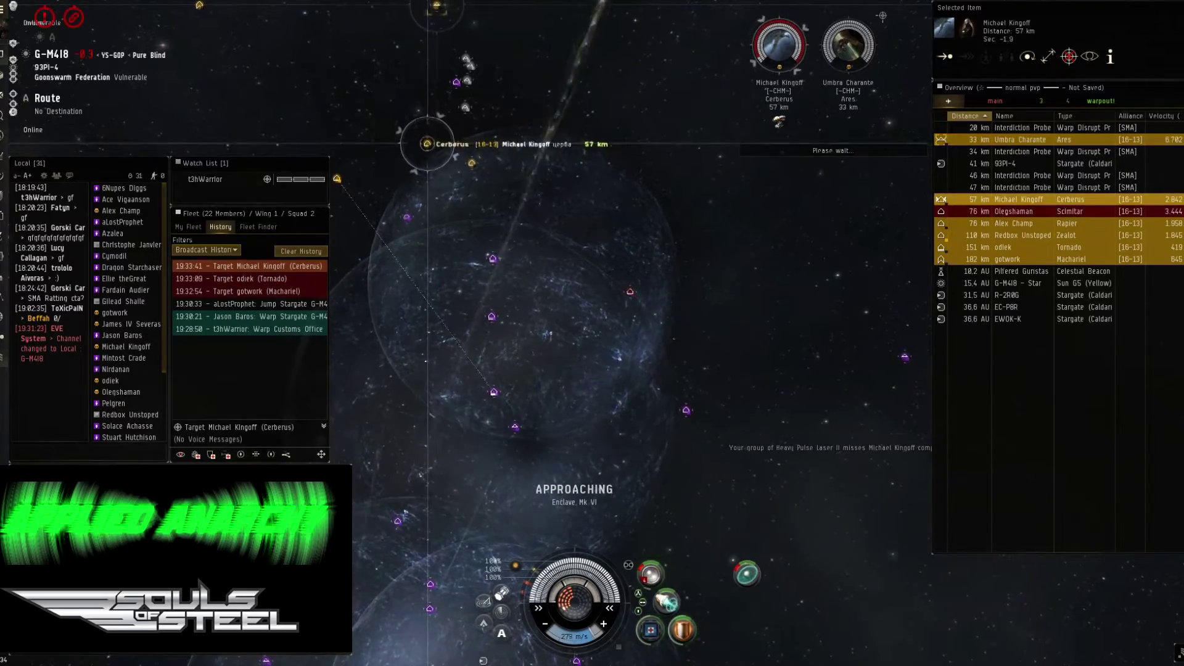
{"action": "left_click_drag", "start_coordinate": [574, 325], "coordinate": [648, 278]}
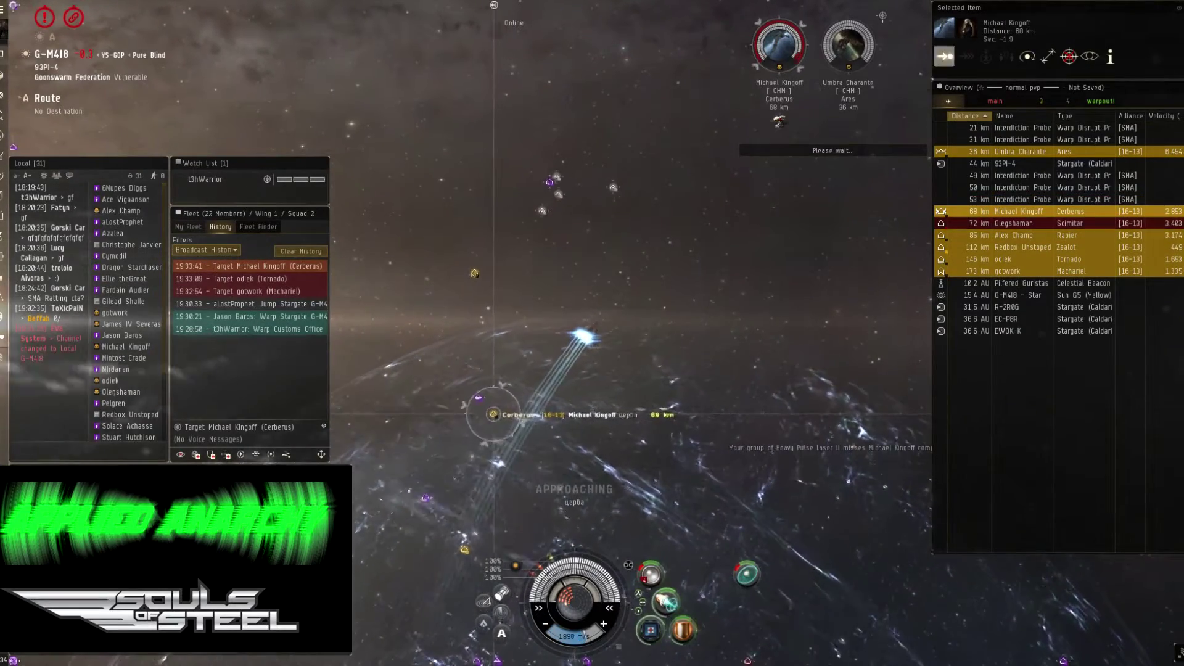
{"action": "left_click", "coordinate": [1017, 151]}
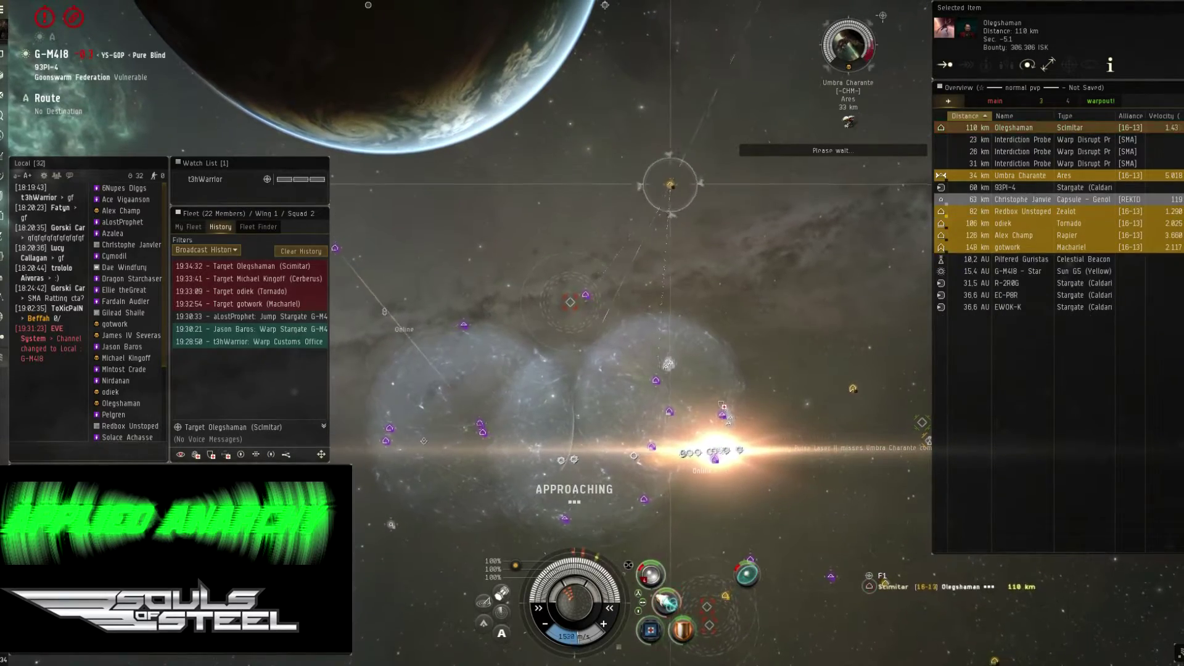
{"action": "left_click_drag", "start_coordinate": [573, 370], "coordinate": [648, 323]}
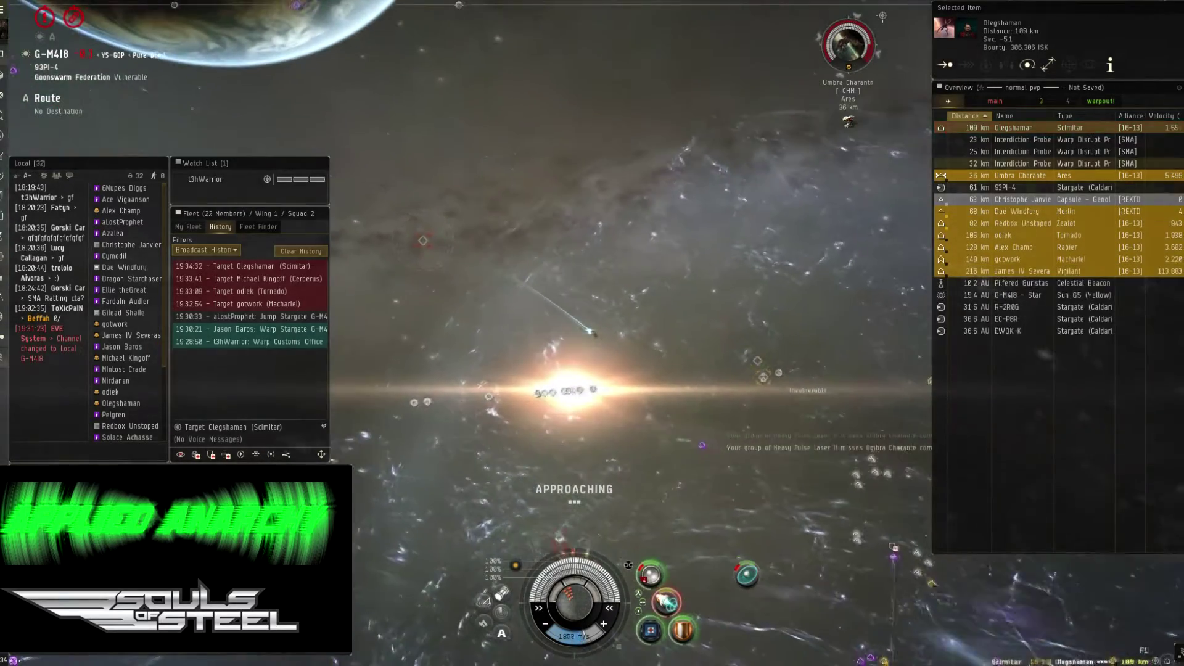
Step: Select stargate 93PI-4, lock the Zealot, approach the gate, then approach and select the Vigilant
{"action": "left_click", "coordinate": [1007, 188]}
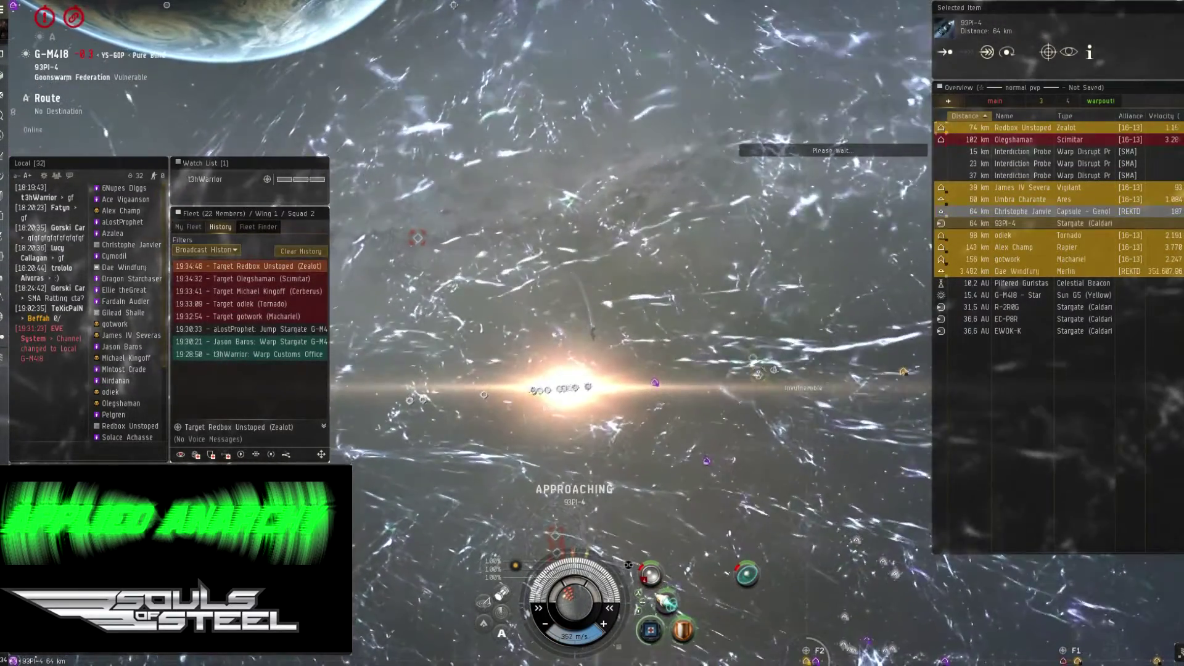
{"action": "key", "text": "ctrl"}
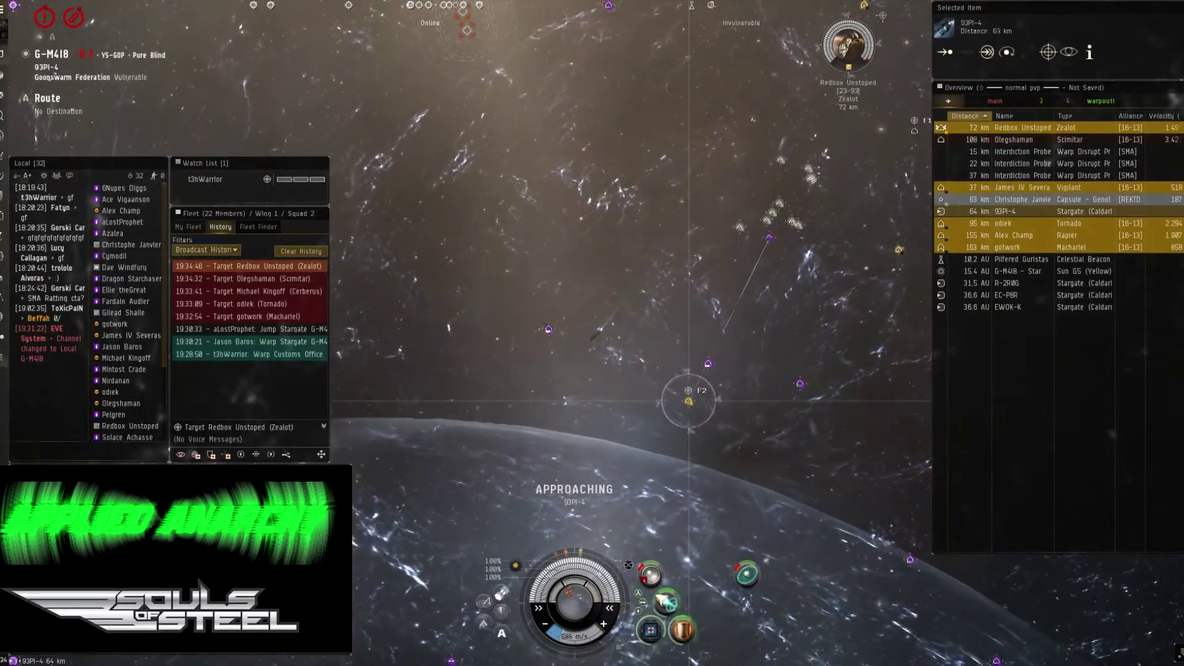
{"action": "key", "text": "q"}
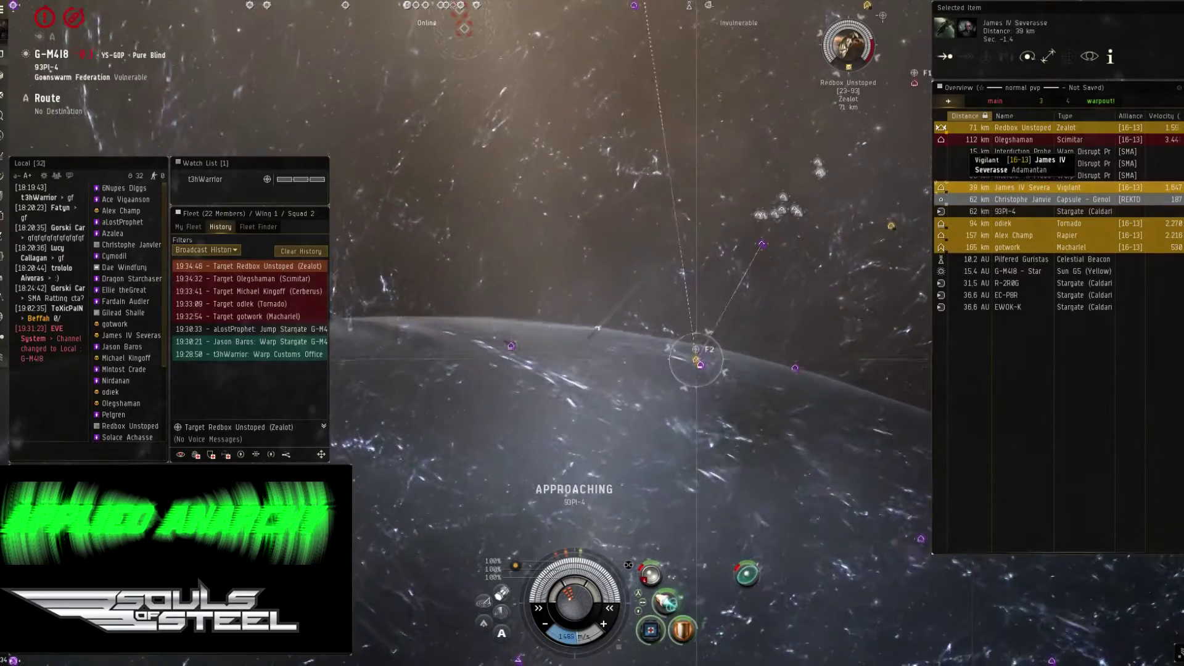
{"action": "left_click", "coordinate": [944, 56]}
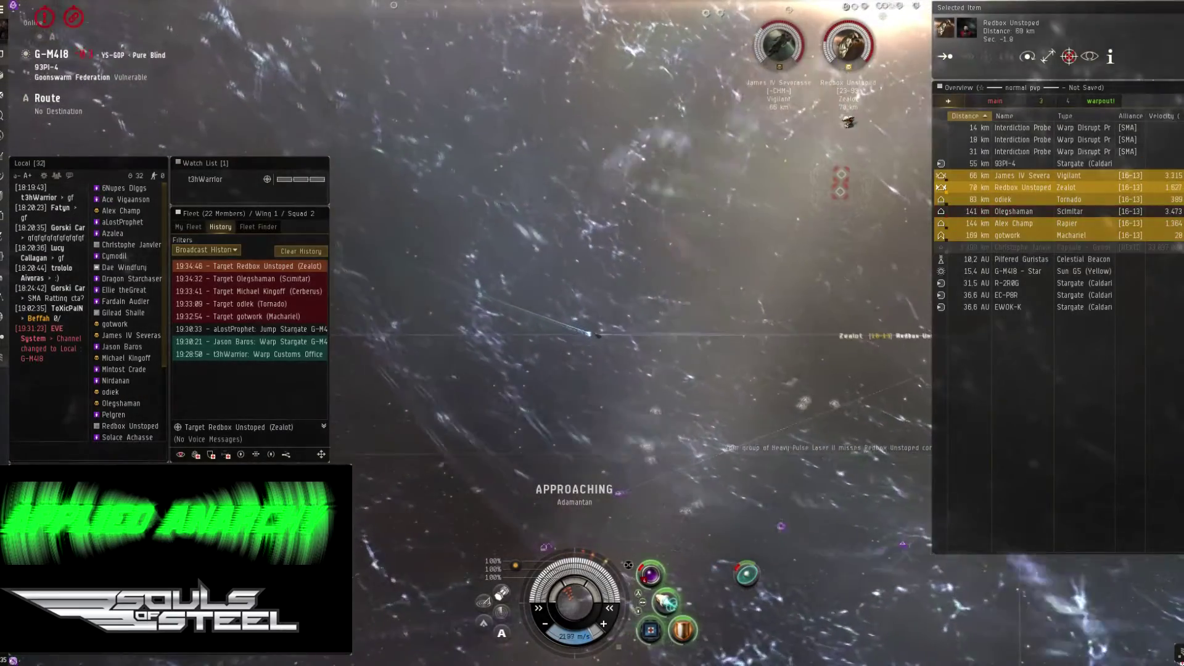
{"action": "left_click", "coordinate": [999, 175]}
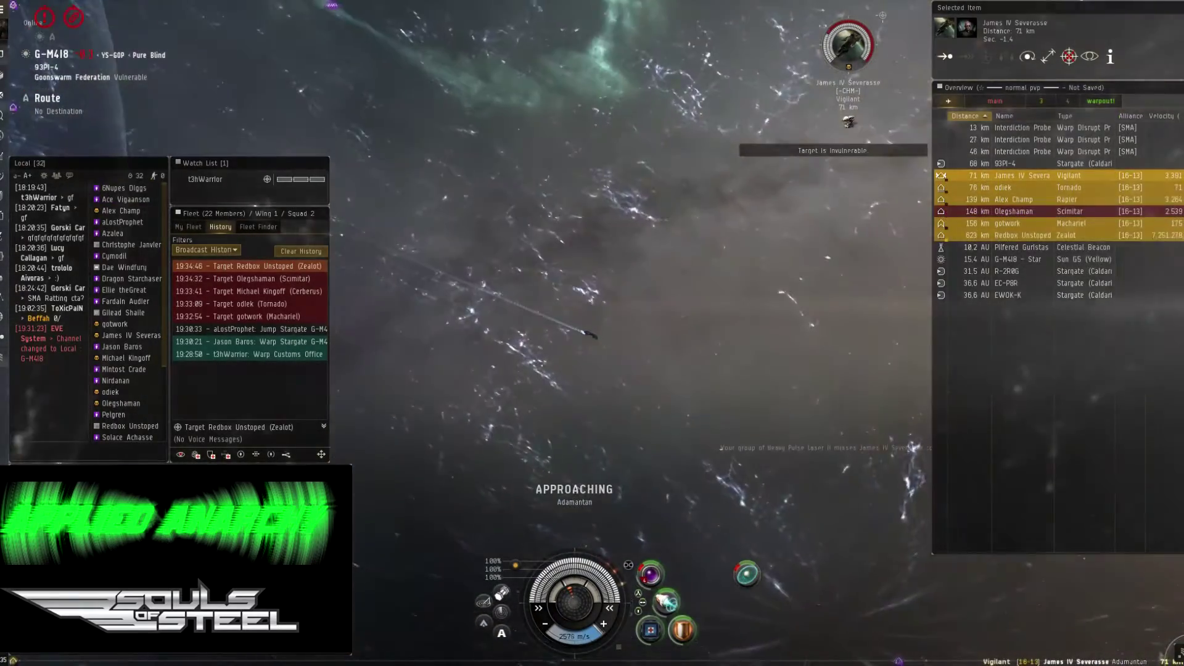
{"action": "scroll", "coordinate": [592, 334], "scroll_direction": "down", "scroll_amount": 8}
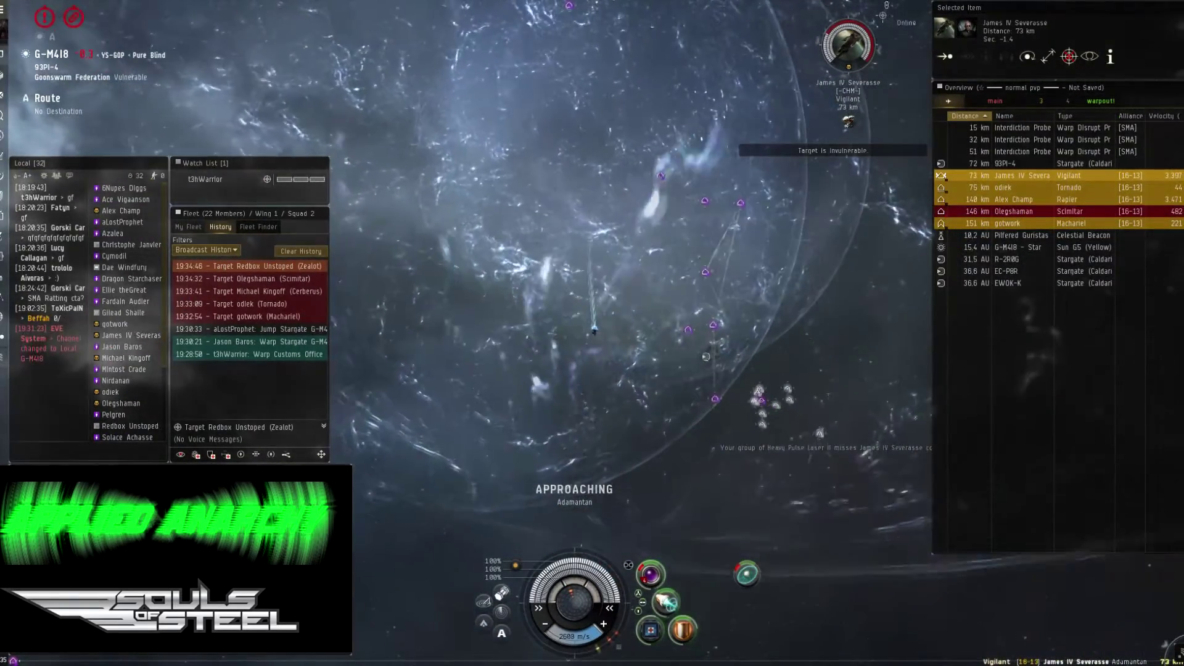
{"action": "scroll", "coordinate": [593, 334], "scroll_direction": "down", "scroll_amount": 8}
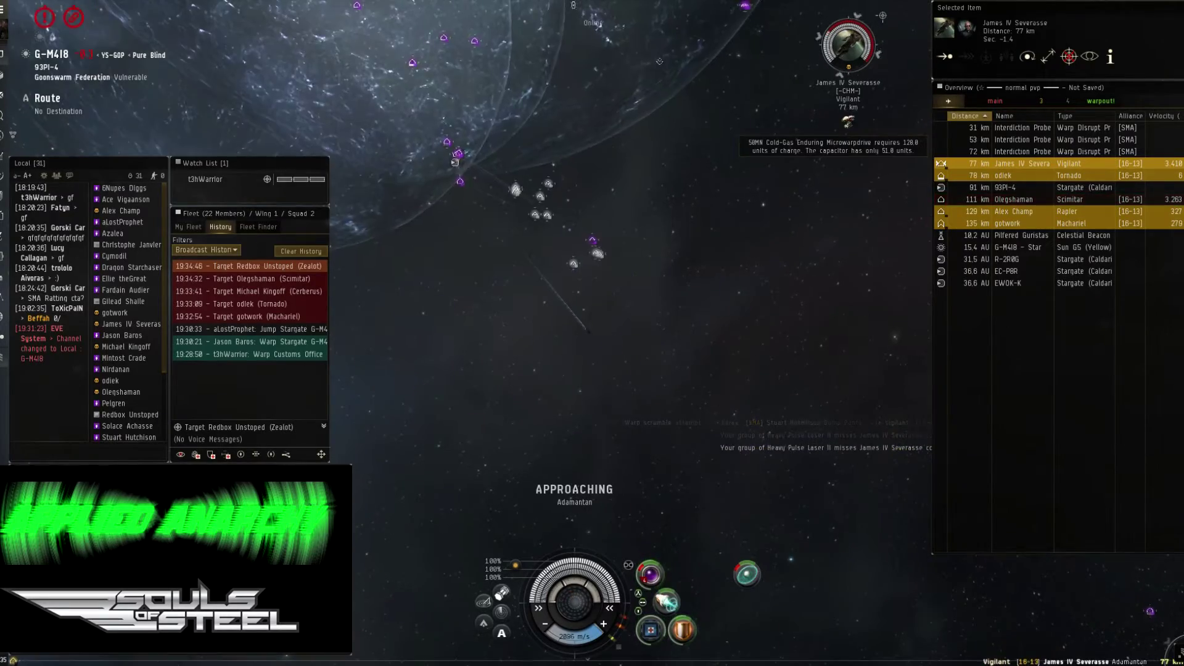
{"action": "scroll", "coordinate": [593, 333], "scroll_direction": "up", "scroll_amount": 8}
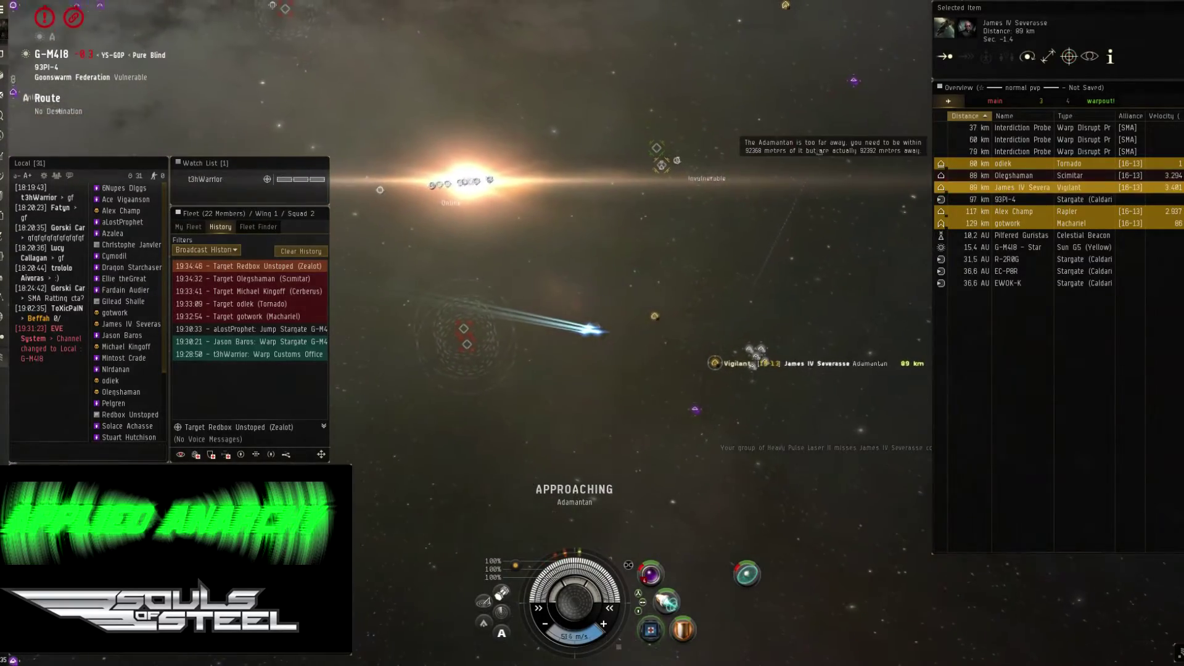
Step: Try firing lasers at the Scimitar, then lock the Cerberus and broadcast it to the fleet
{"action": "left_click_drag", "start_coordinate": [592, 332], "coordinate": [463, 277]}
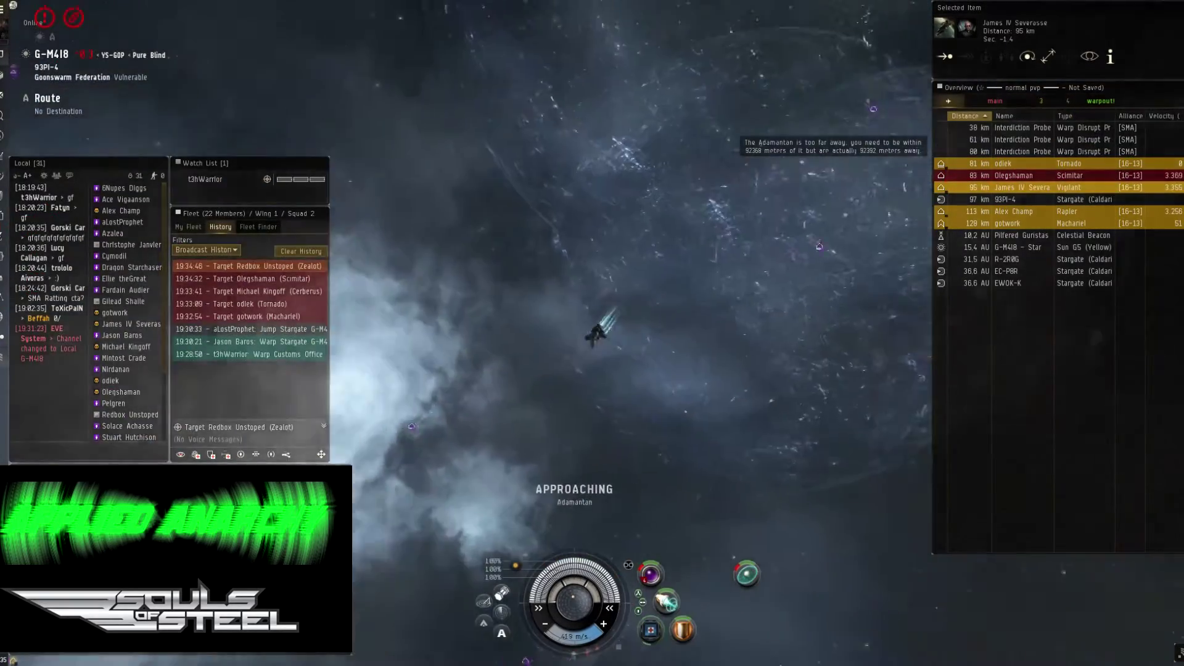
{"action": "left_click_drag", "start_coordinate": [592, 333], "coordinate": [832, 389]}
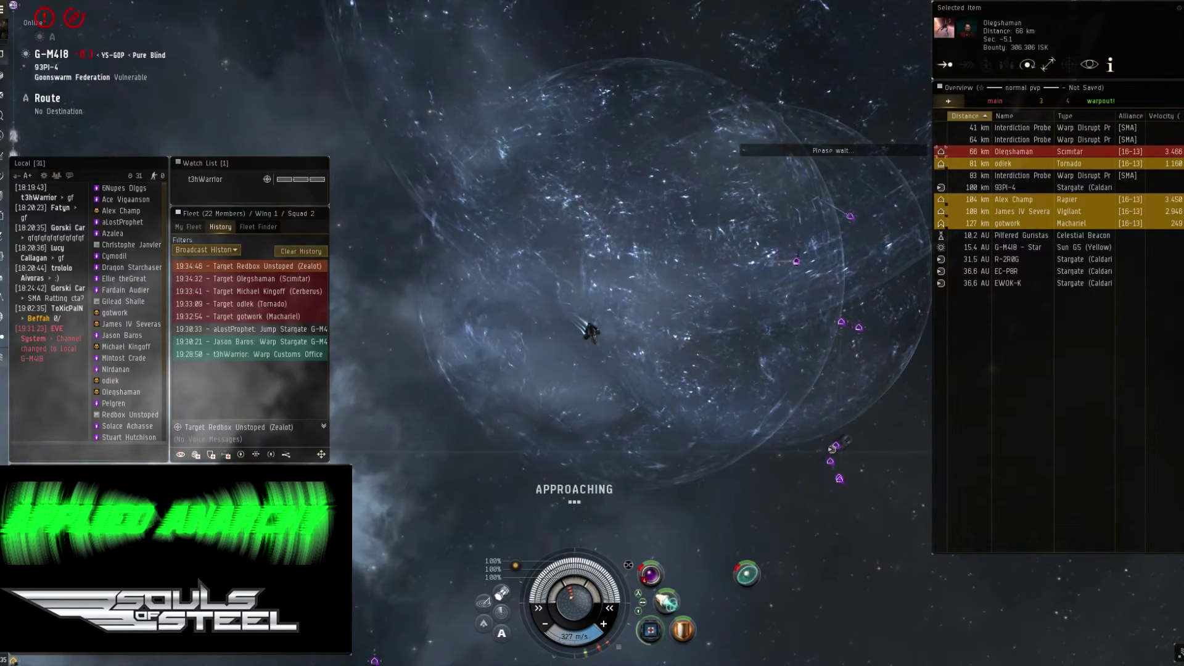
{"action": "key", "text": "F1"}
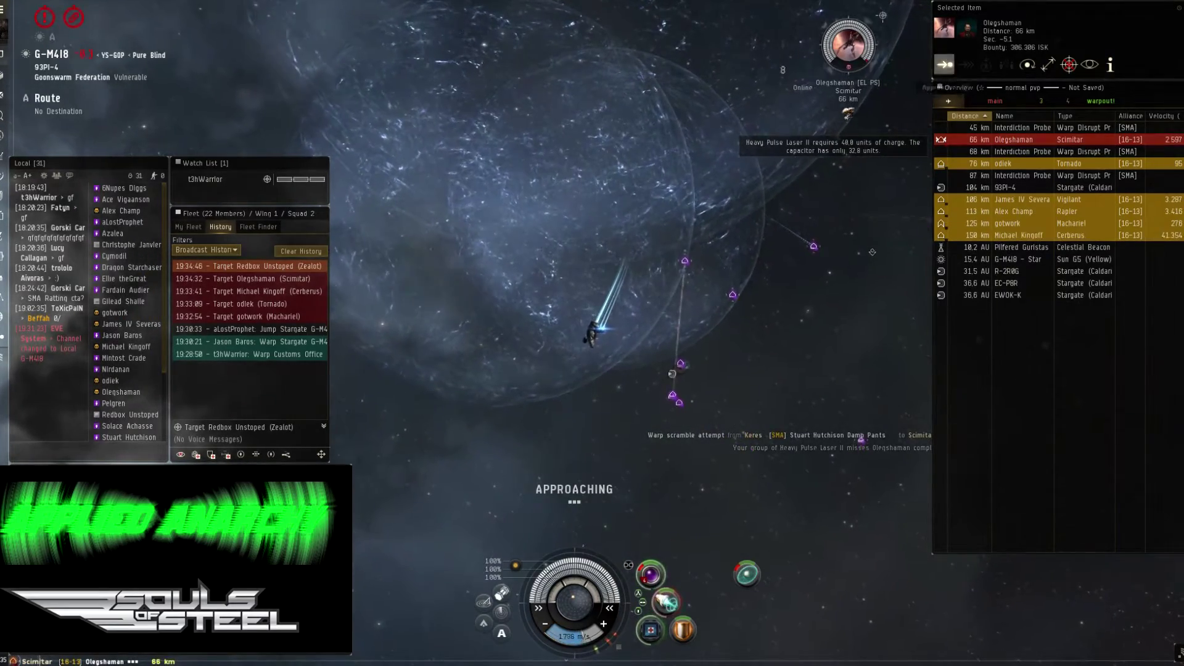
{"action": "scroll", "coordinate": [668, 363], "scroll_direction": "up", "scroll_amount": 8}
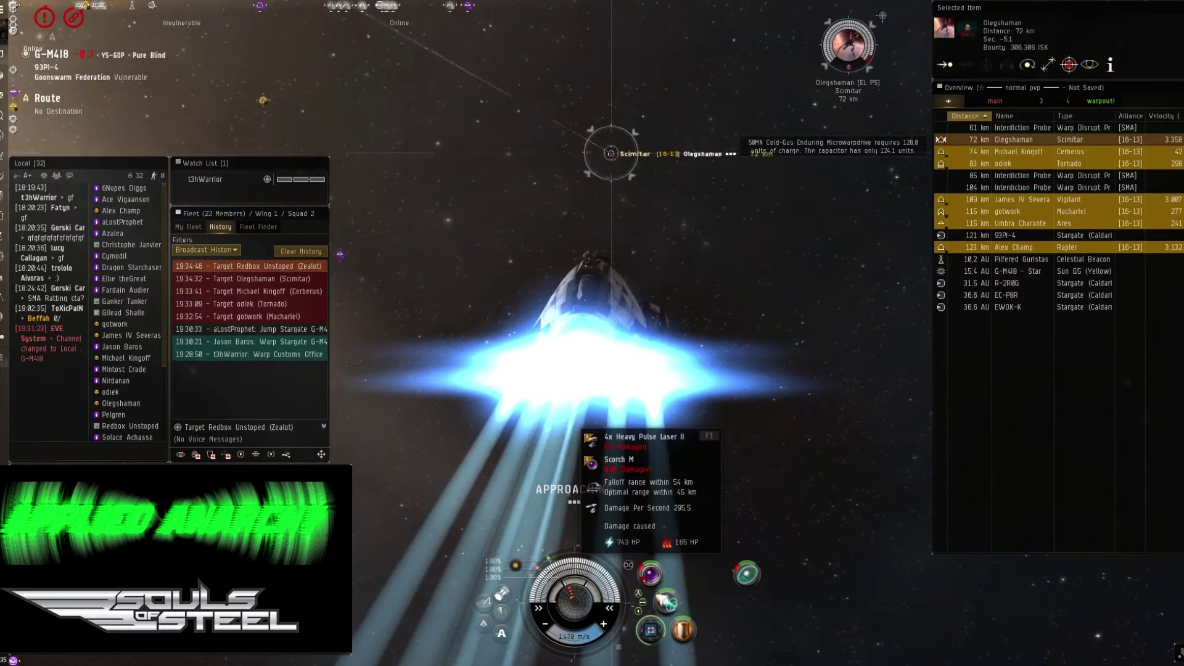
{"action": "left_click_drag", "start_coordinate": [592, 370], "coordinate": [463, 278]}
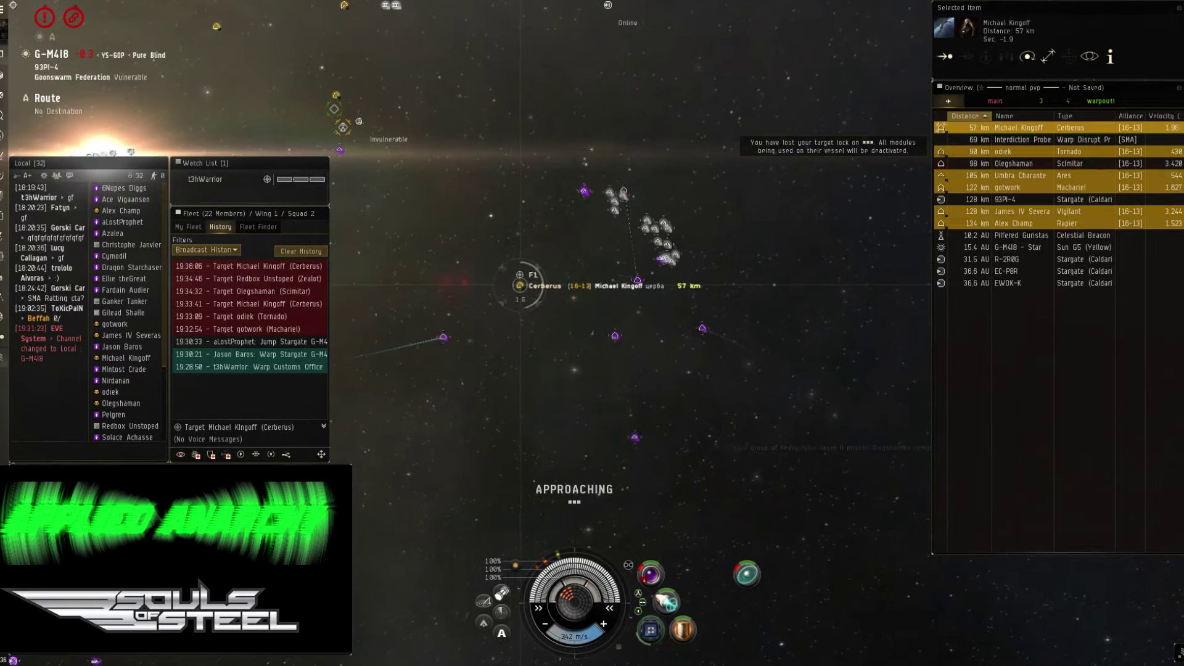
{"action": "key", "text": "F1"}
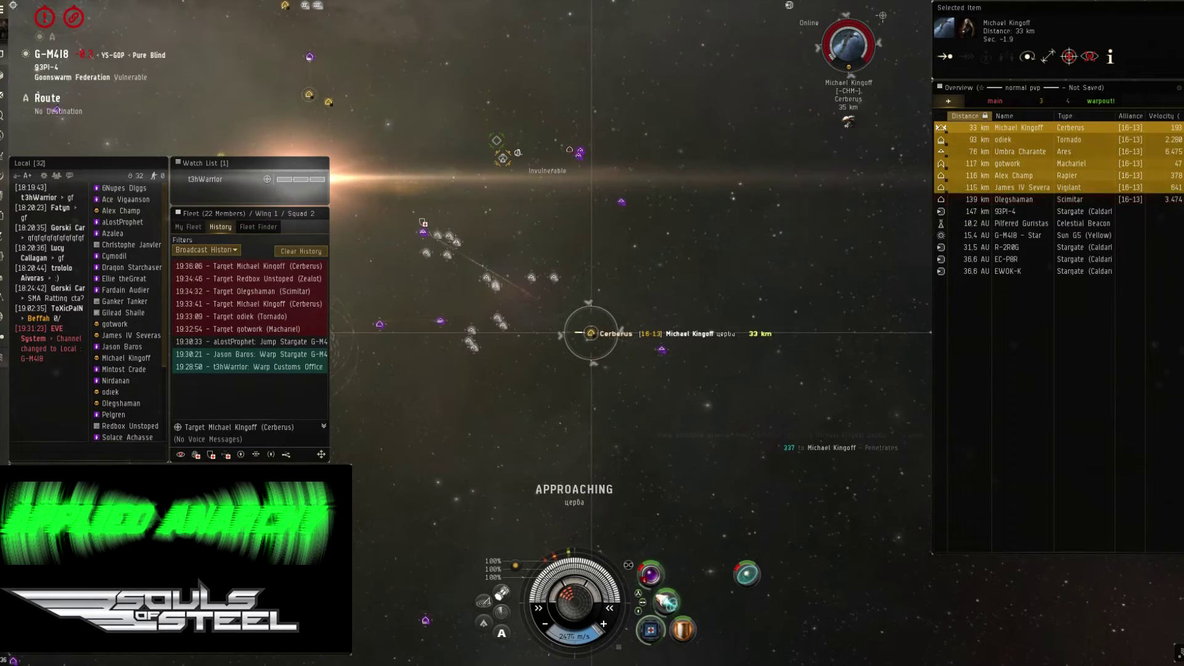
Step: Pick out the Scimitar, then approach the Ares and fire lasers at it
{"action": "left_click", "coordinate": [1018, 199]}
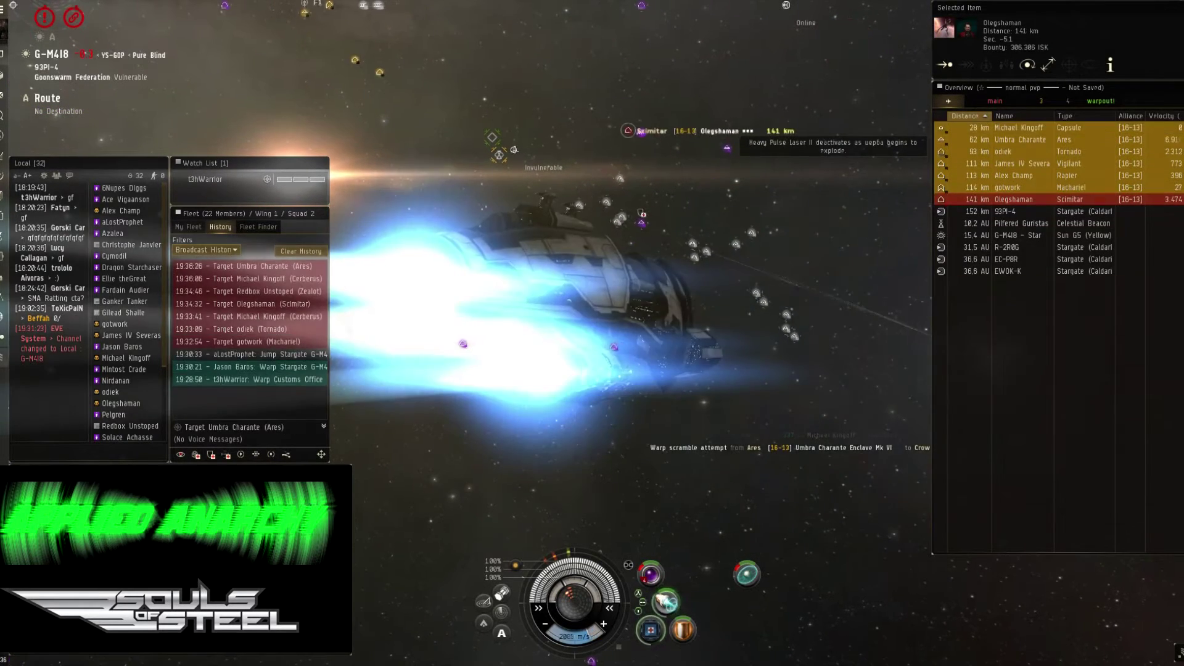
{"action": "left_click", "coordinate": [1018, 127]}
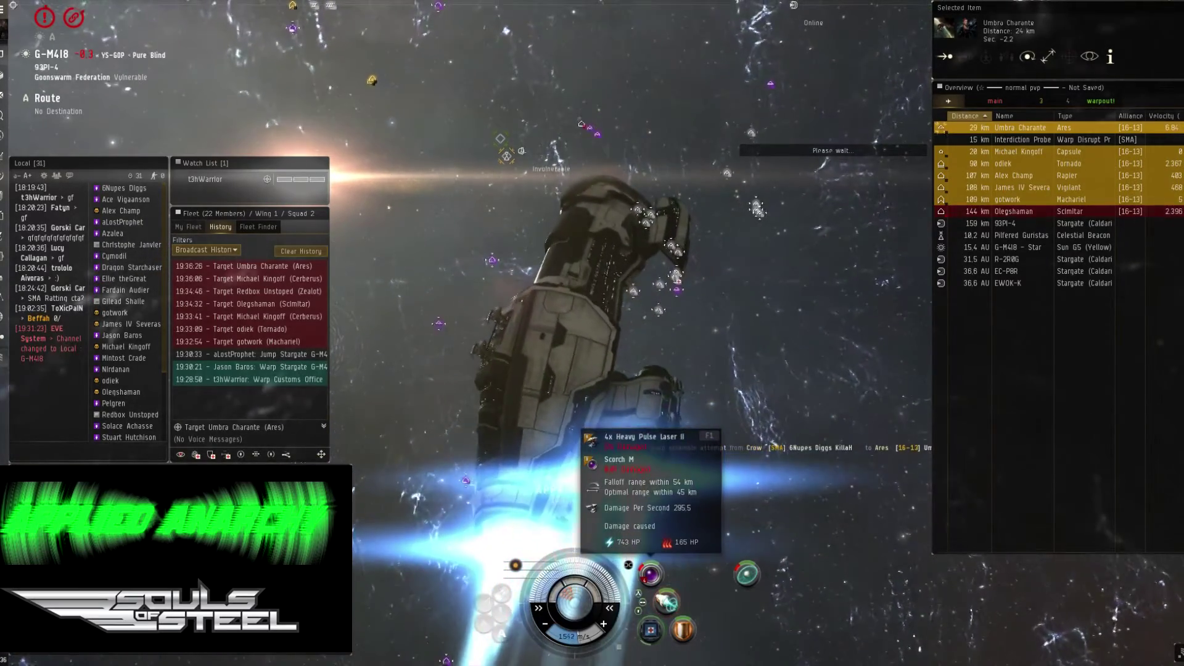
{"action": "left_click", "coordinate": [666, 601]}
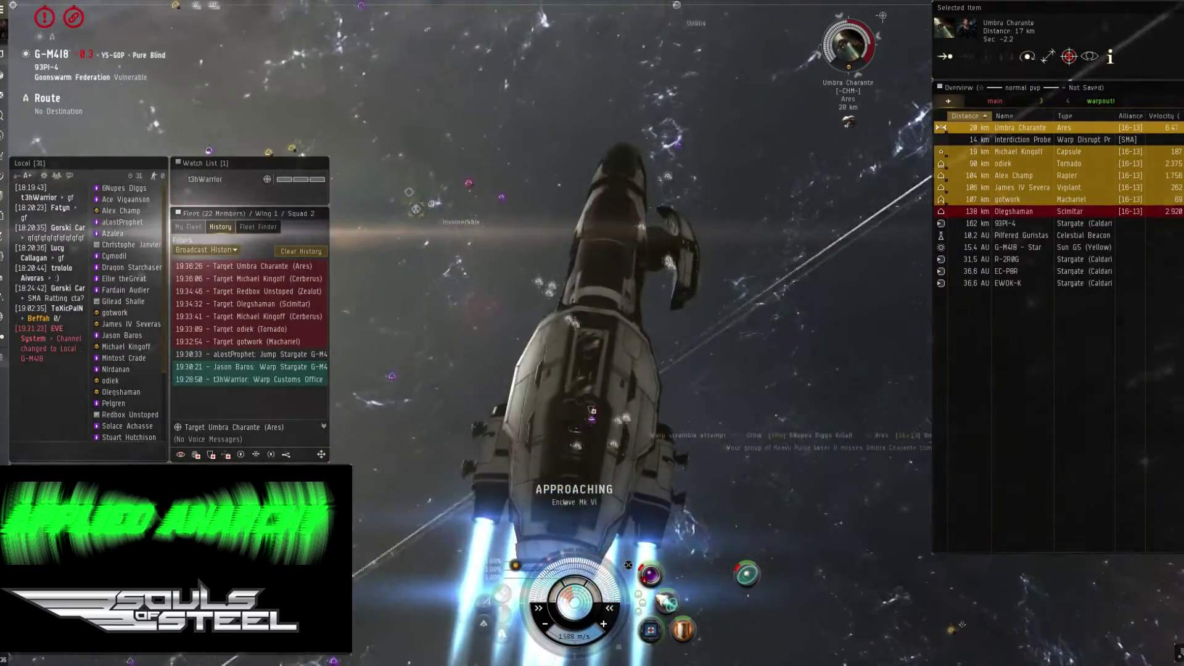
{"action": "scroll", "coordinate": [592, 370], "scroll_direction": "down", "scroll_amount": 10}
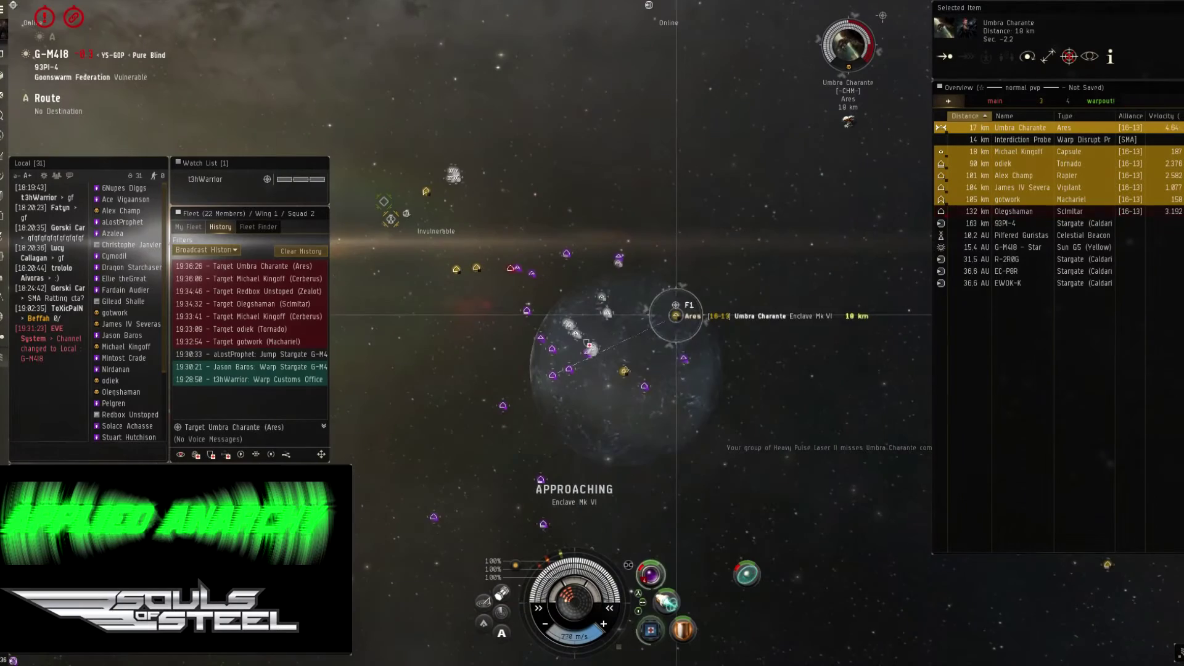
{"action": "left_click_drag", "start_coordinate": [592, 370], "coordinate": [648, 388]}
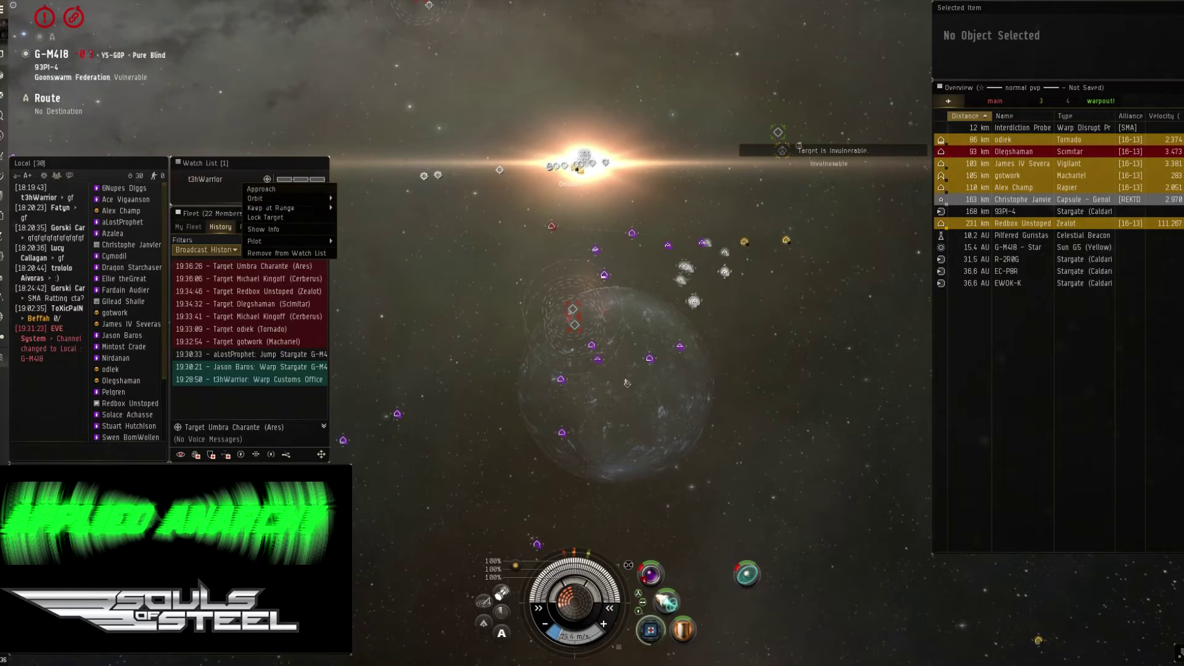
Step: Orbit the watched fleet member at 500 m
{"action": "left_click", "coordinate": [349, 199]}
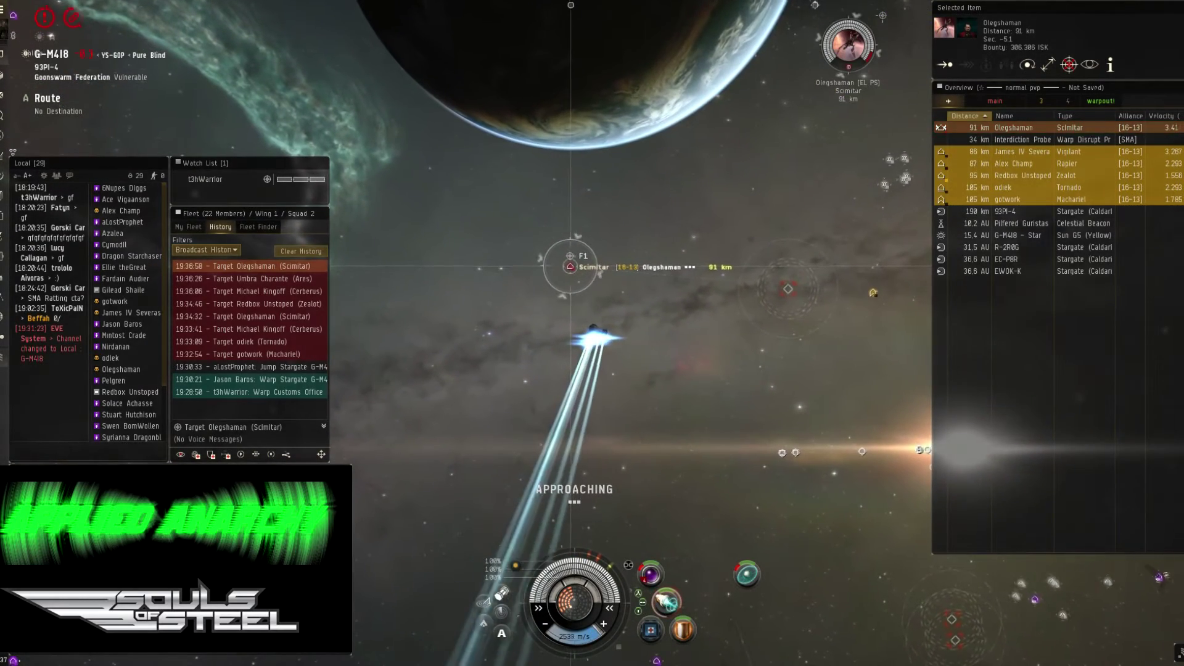
Step: Lock the enemy Vigilant and the Zealot as targets
{"action": "left_click", "coordinate": [1022, 151]}
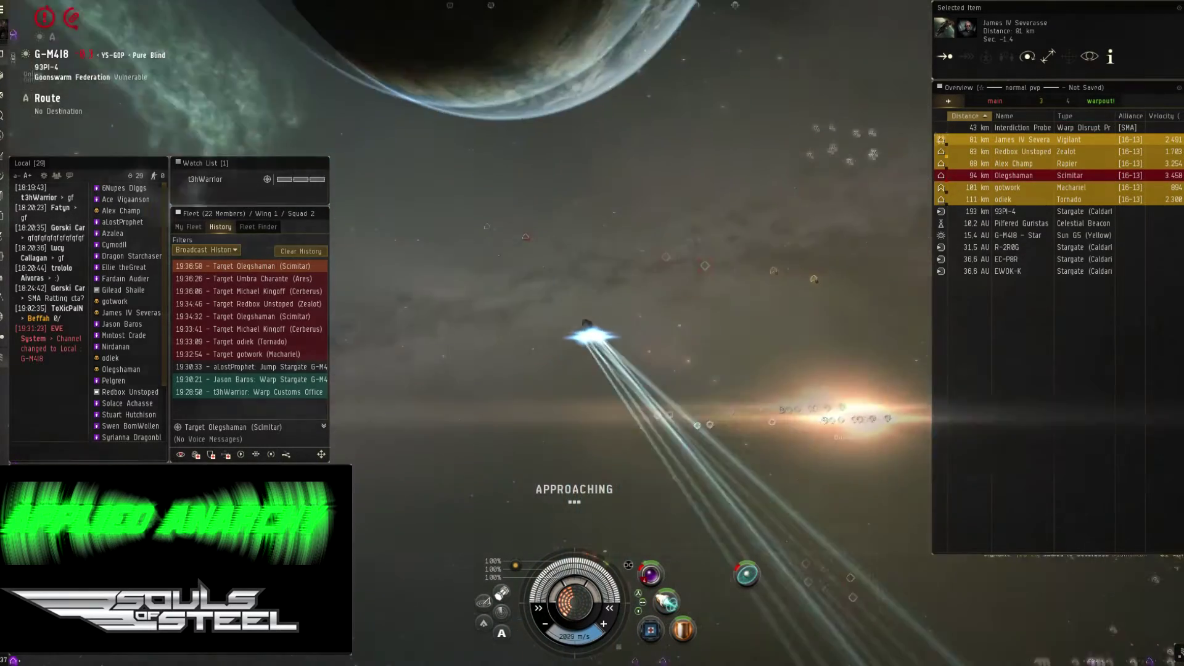
{"action": "left_click", "coordinate": [1023, 139], "text": "ctrl"}
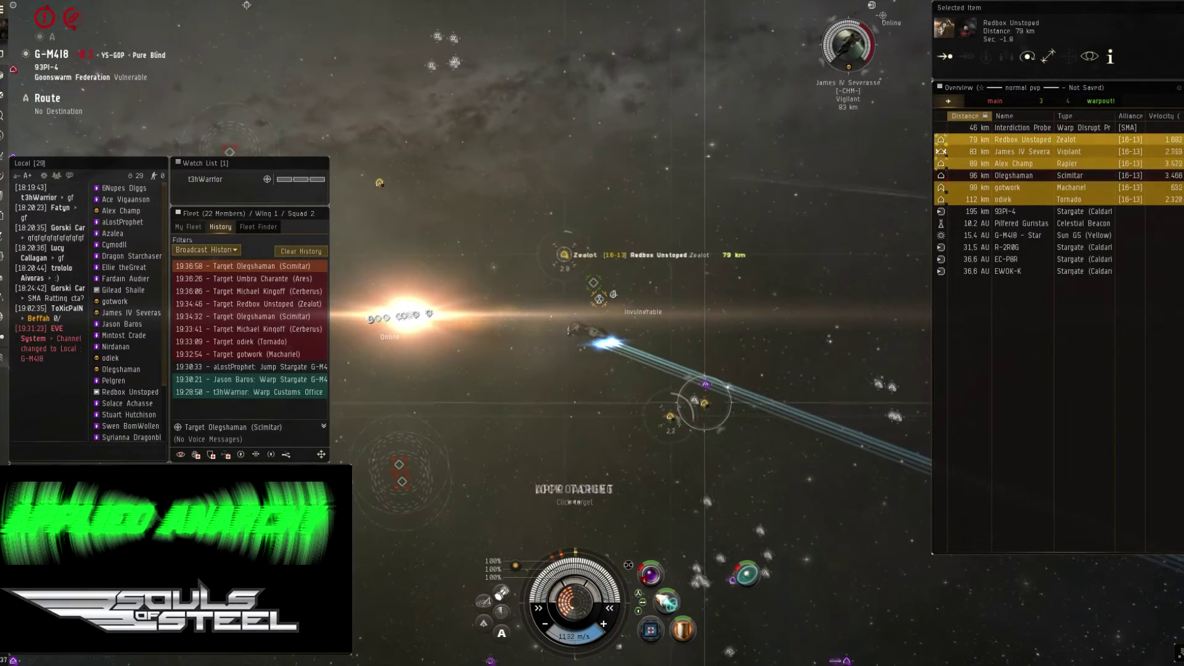
{"action": "left_click", "coordinate": [1022, 150], "text": "ctrl"}
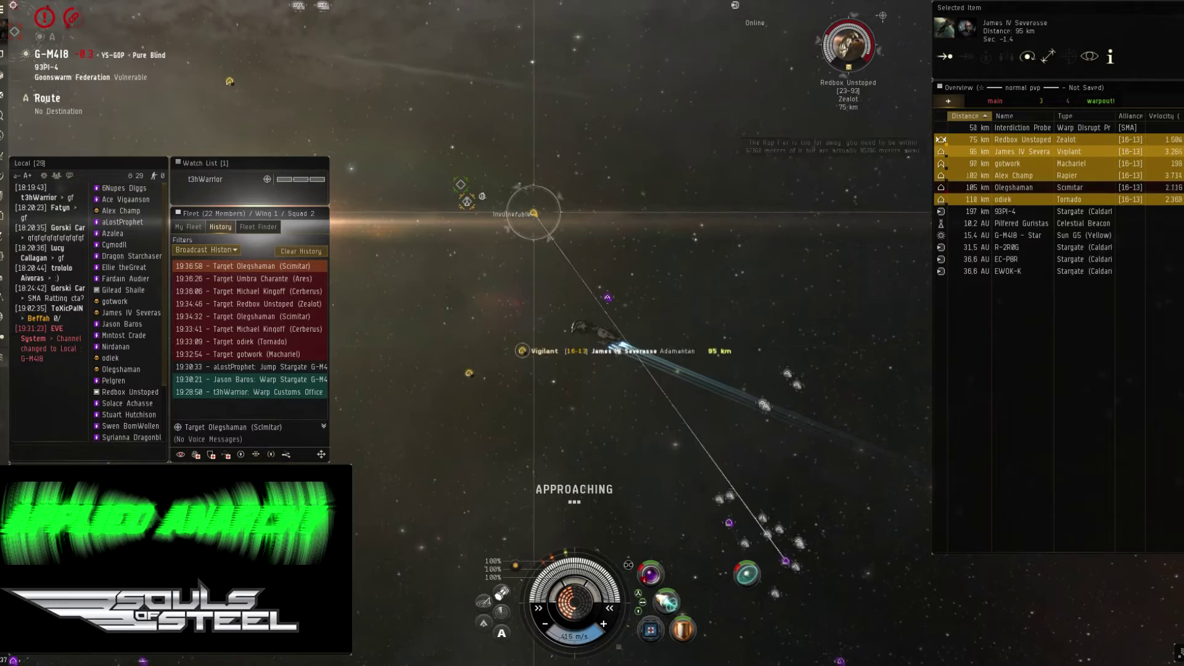
Step: Chase the Zealot, stop overheating the weapons, then select the Machariel
{"action": "left_click", "coordinate": [1018, 140]}
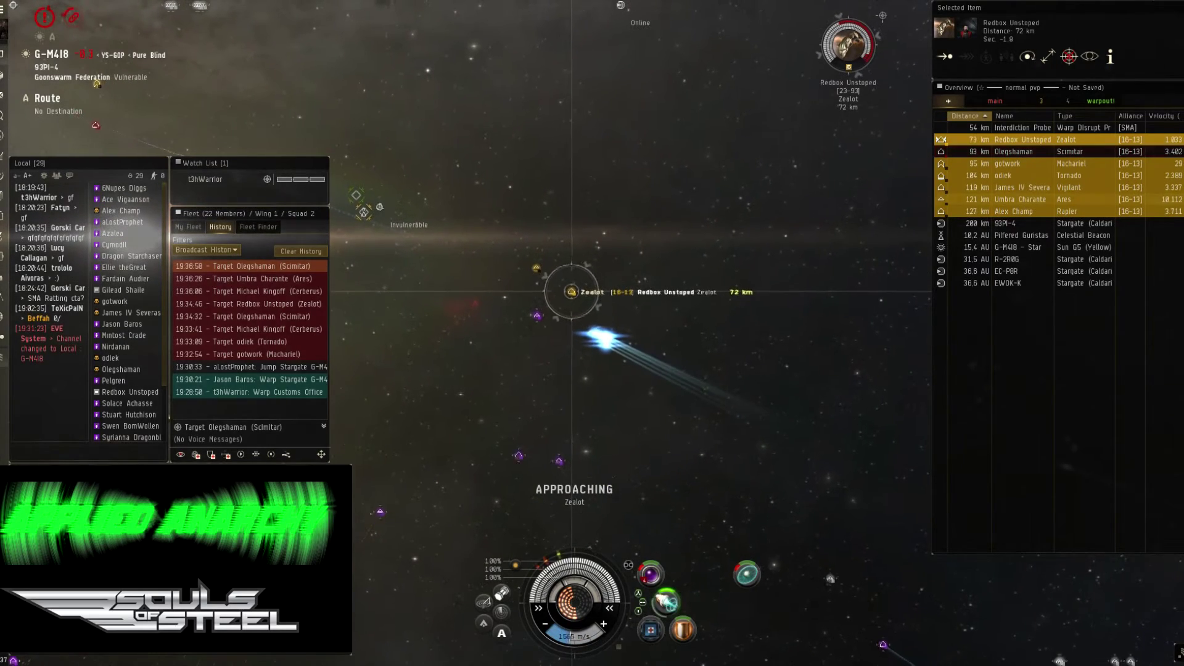
{"action": "left_click", "coordinate": [1018, 138]}
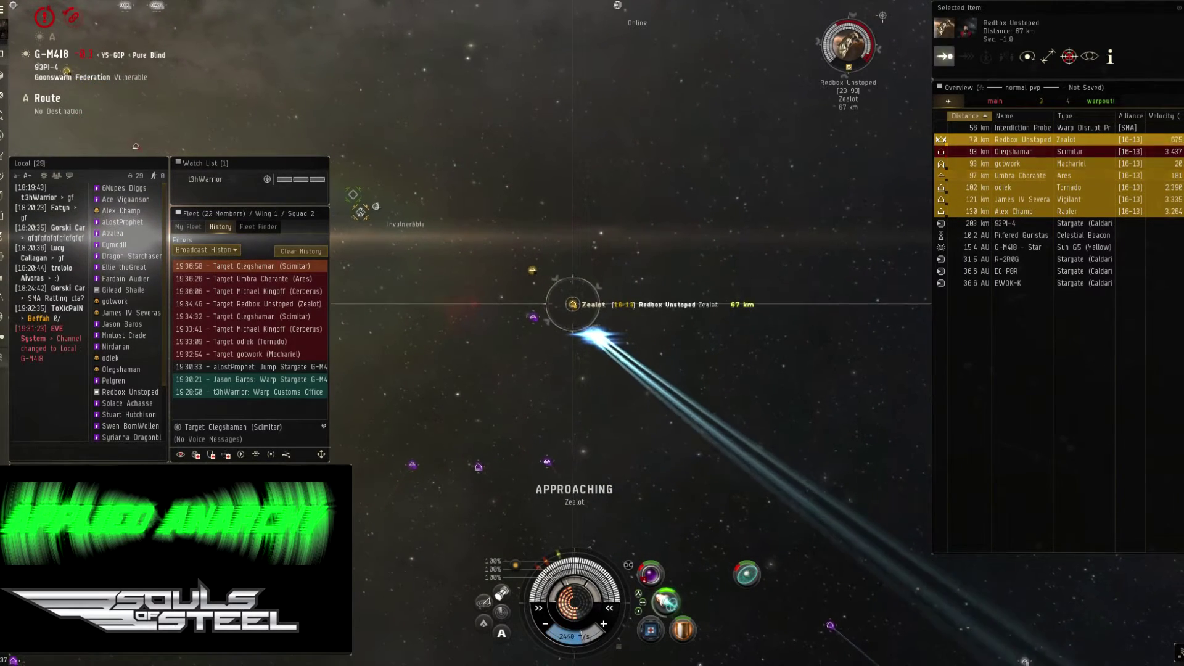
{"action": "left_click_drag", "start_coordinate": [648, 370], "coordinate": [592, 278]}
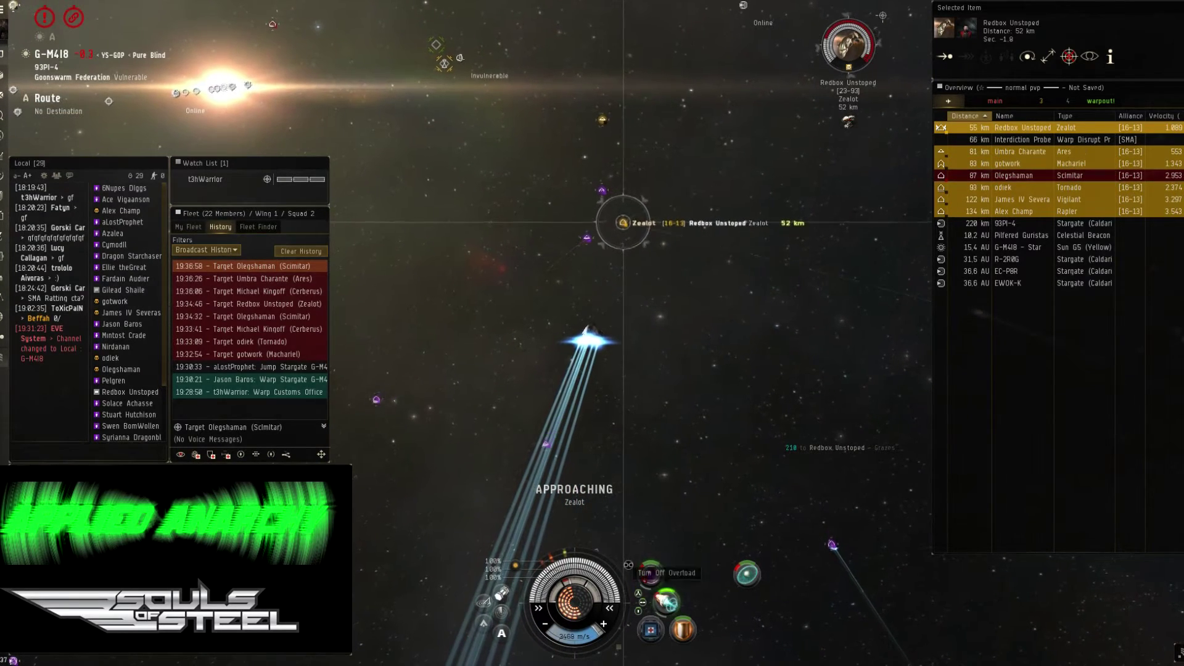
{"action": "left_click", "coordinate": [651, 570]}
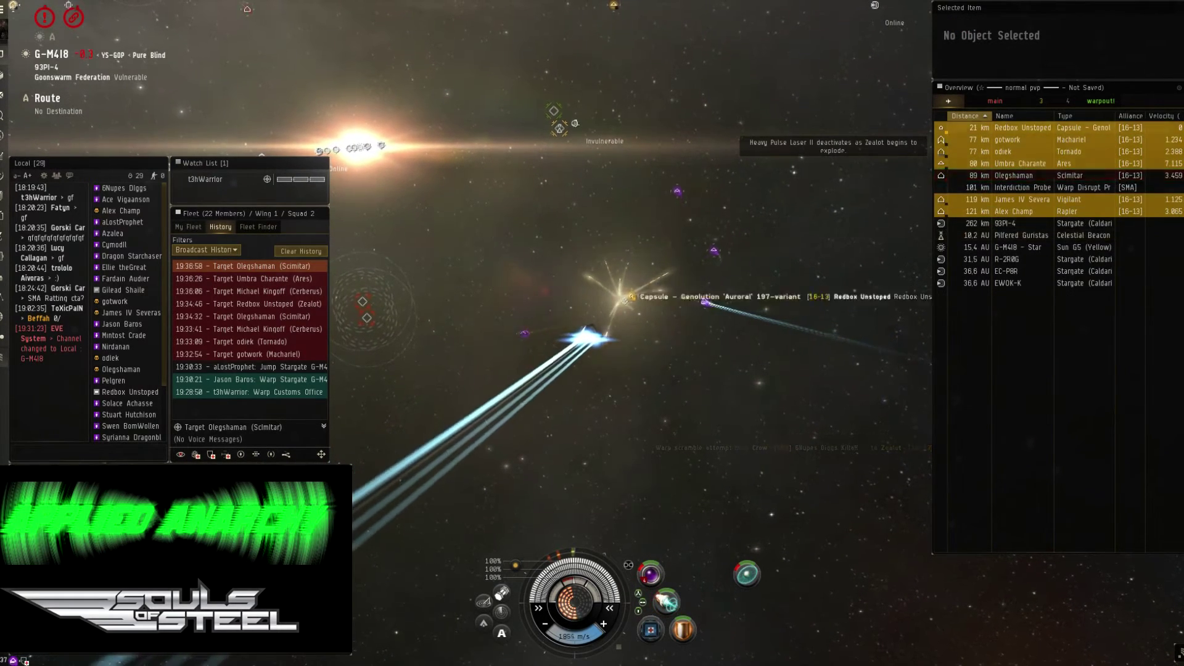
{"action": "left_click", "coordinate": [1009, 138]}
Step: Lock and approach the Machariel, then switch to the Tornado and approach it
{"action": "key", "text": "q"}
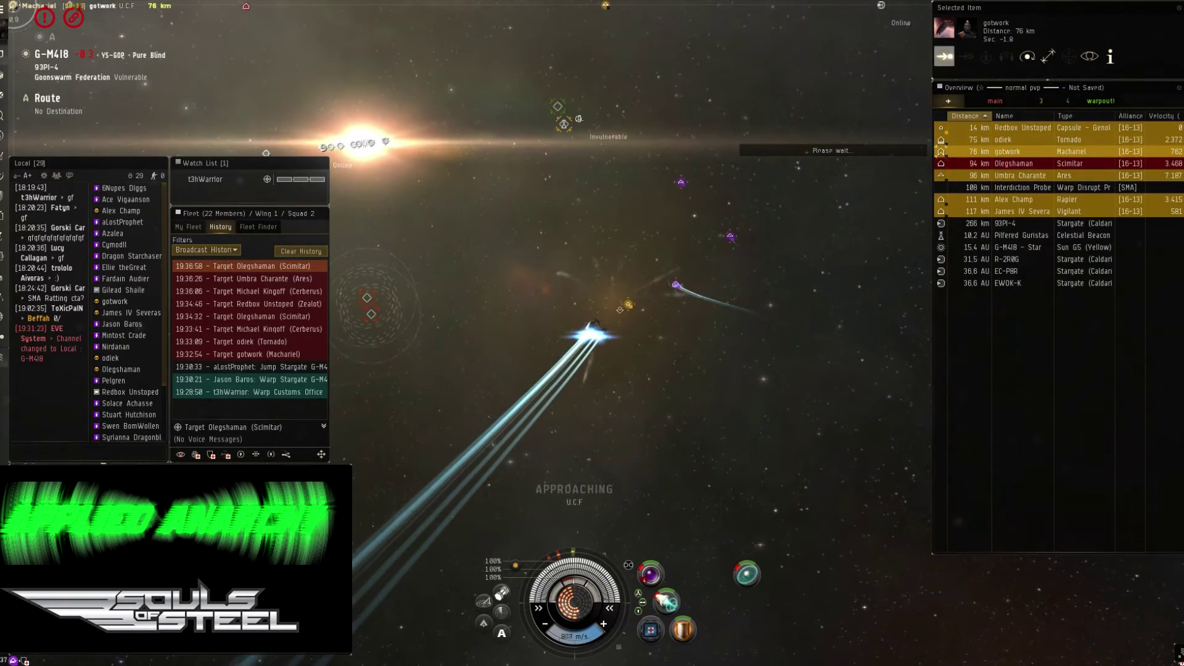
{"action": "key", "text": "ctrl"}
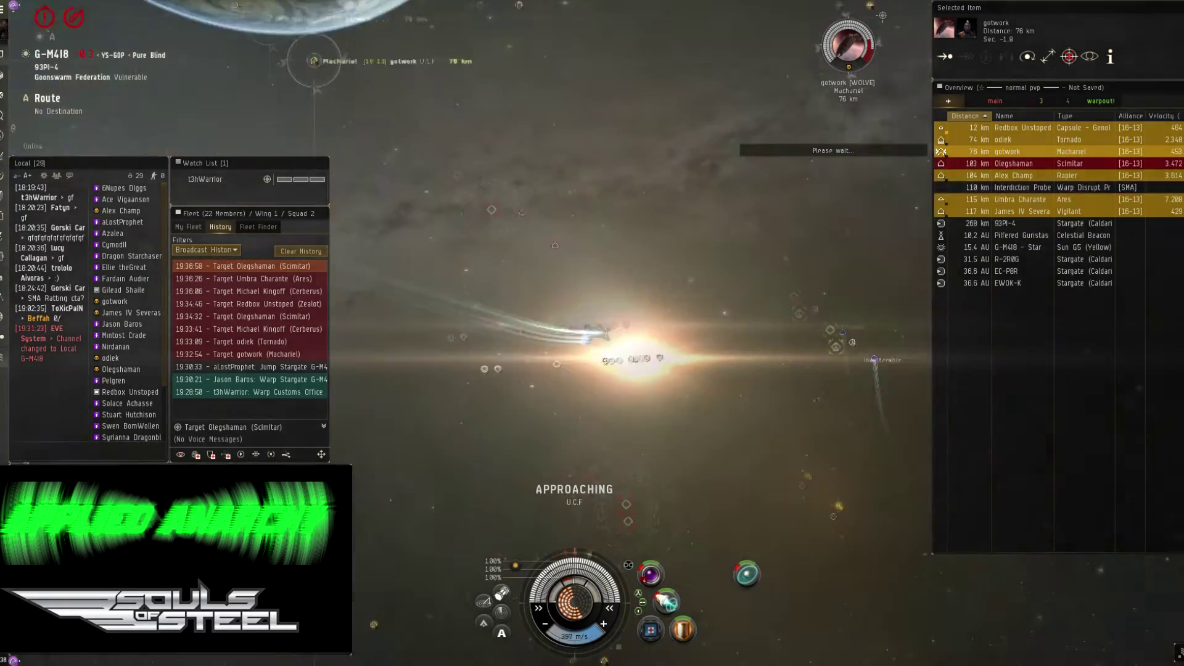
{"action": "left_click_drag", "start_coordinate": [593, 369], "coordinate": [702, 278]}
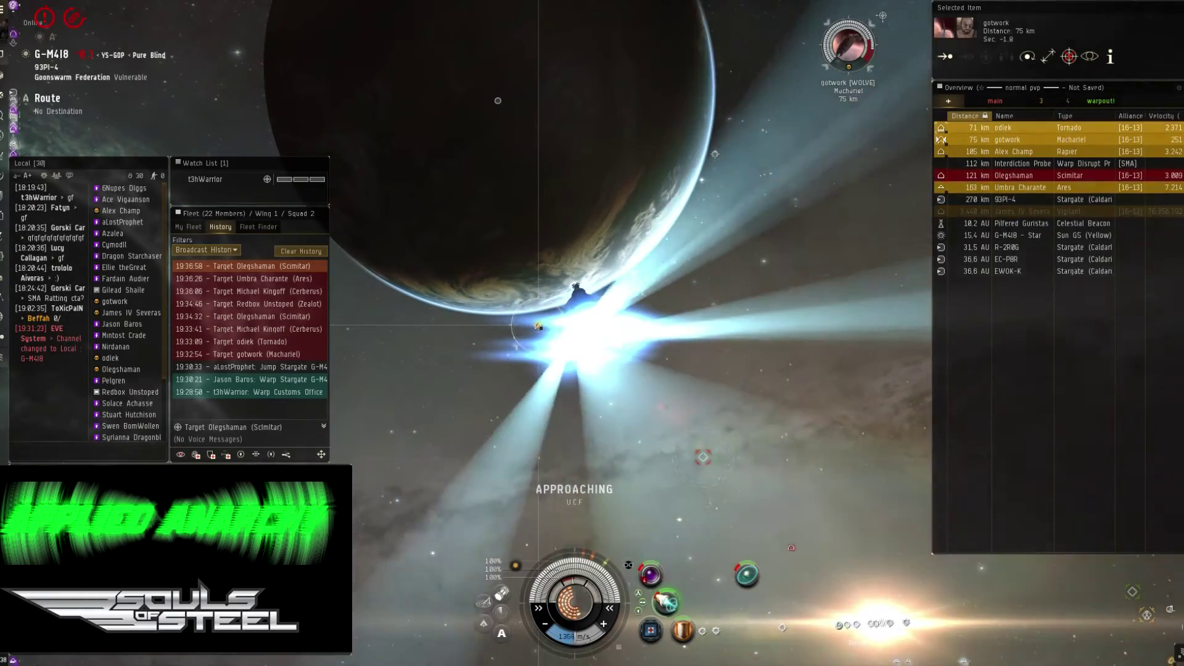
{"action": "left_click", "coordinate": [1004, 128]}
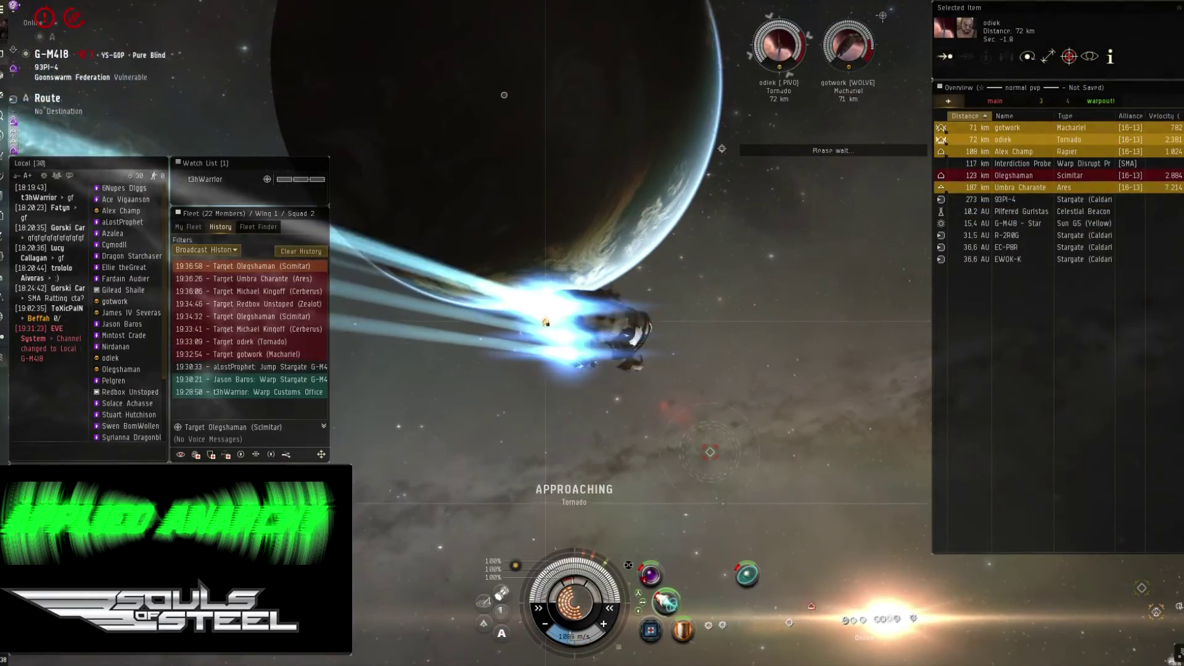
{"action": "left_click_drag", "start_coordinate": [546, 323], "coordinate": [648, 417]}
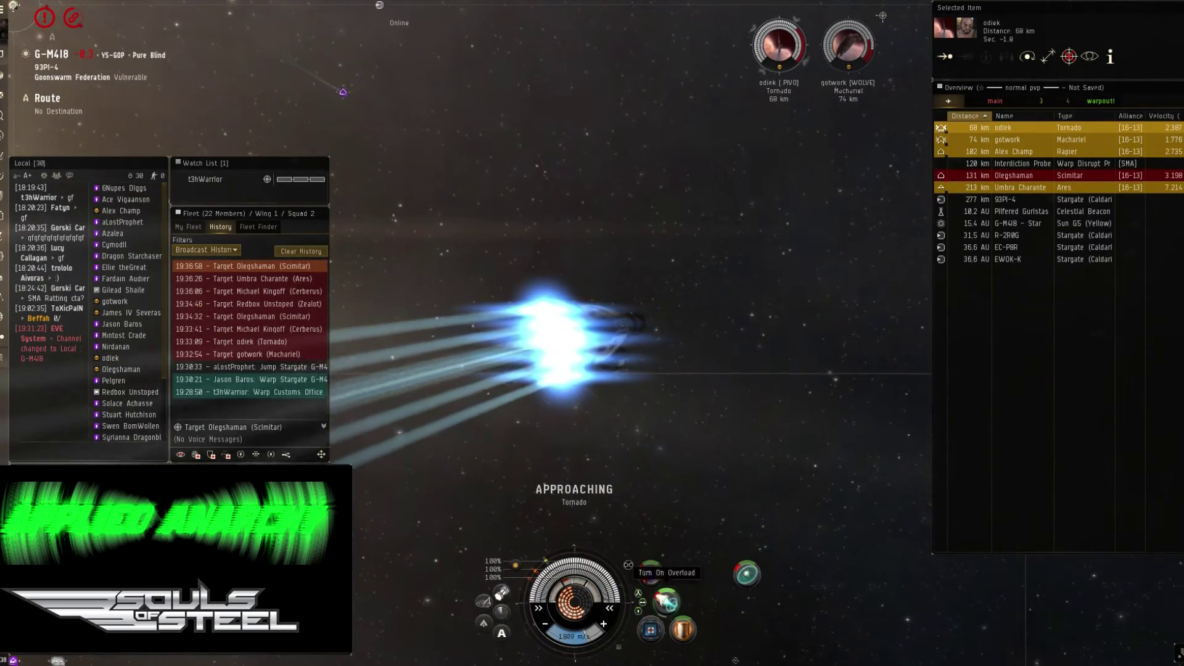
{"action": "left_click_drag", "start_coordinate": [652, 463], "coordinate": [750, 391]}
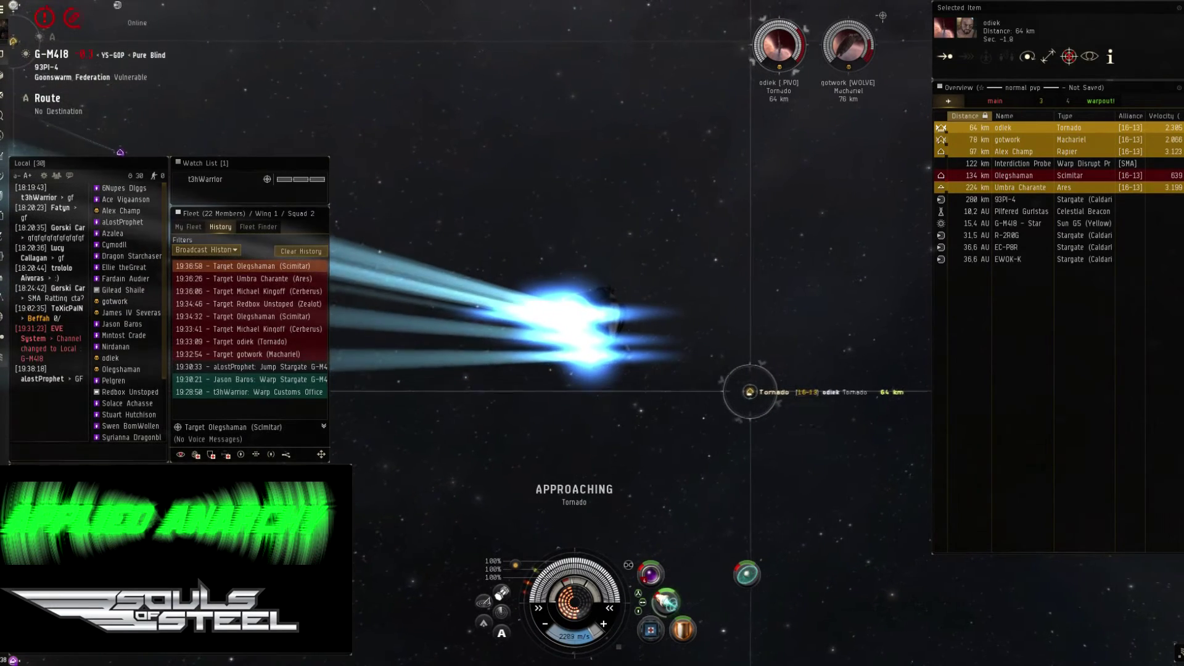